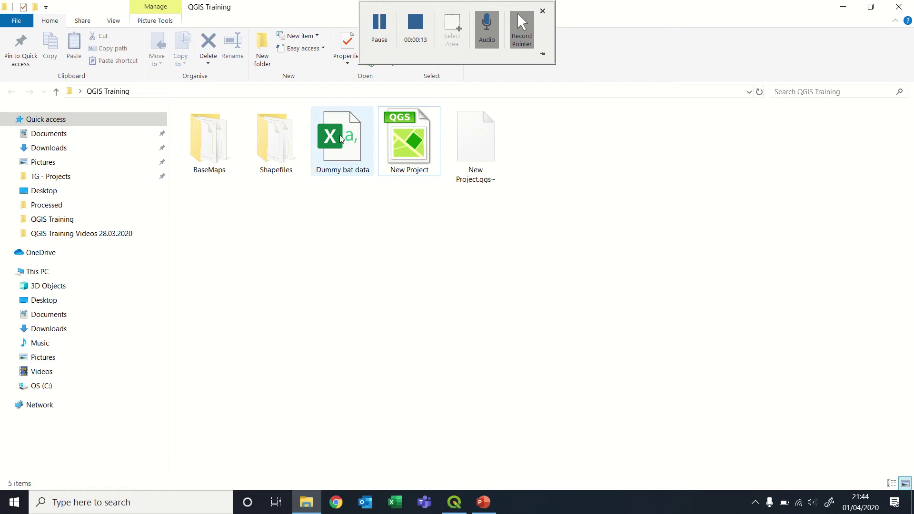
# Select the Dummy bat data CSV in the QGIS Training folder.
pyautogui.click(350, 162)
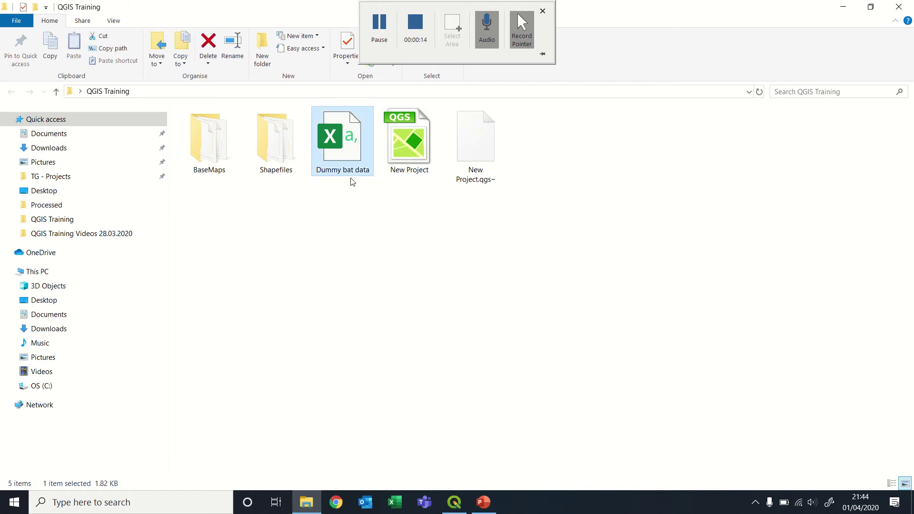
# Open Dummy bat data in Excel and AutoFit every column width to its contents.
pyautogui.doubleClick(348, 152)
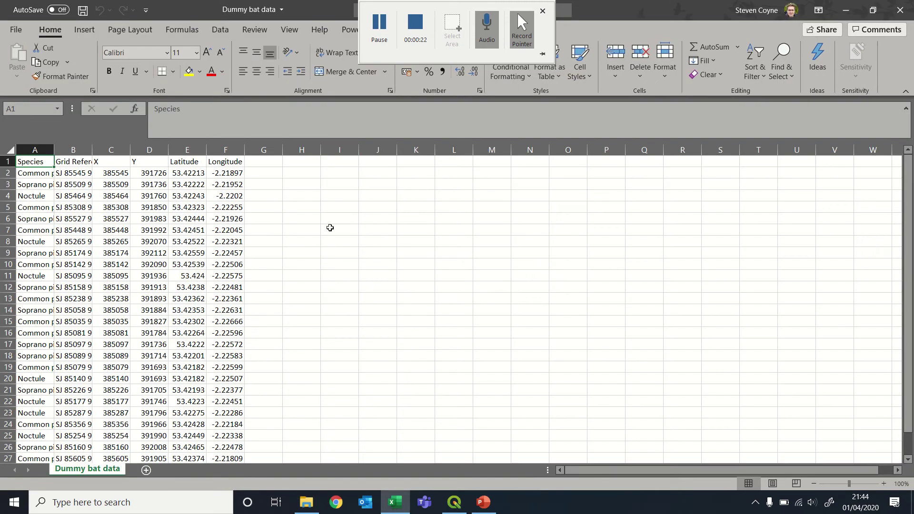
pyautogui.click(497, 283)
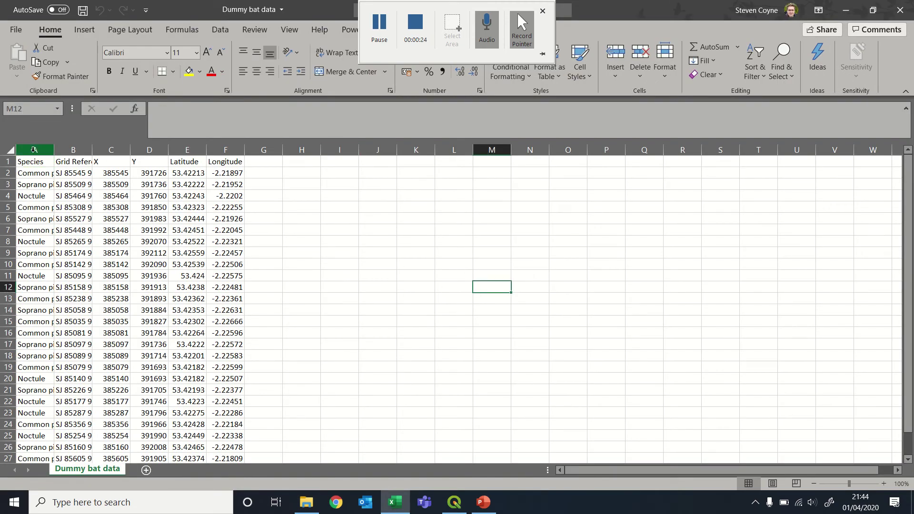
pyautogui.click(11, 150)
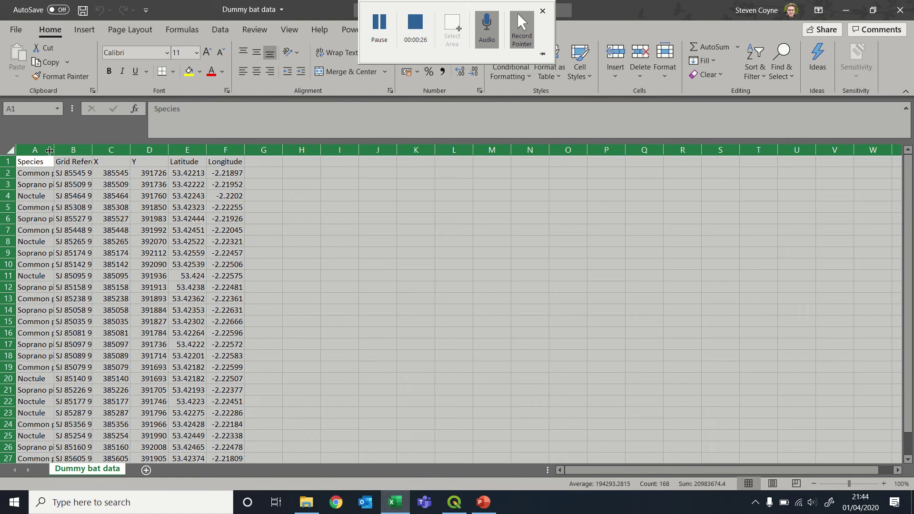
pyautogui.doubleClick(52, 151)
pyautogui.click(420, 253)
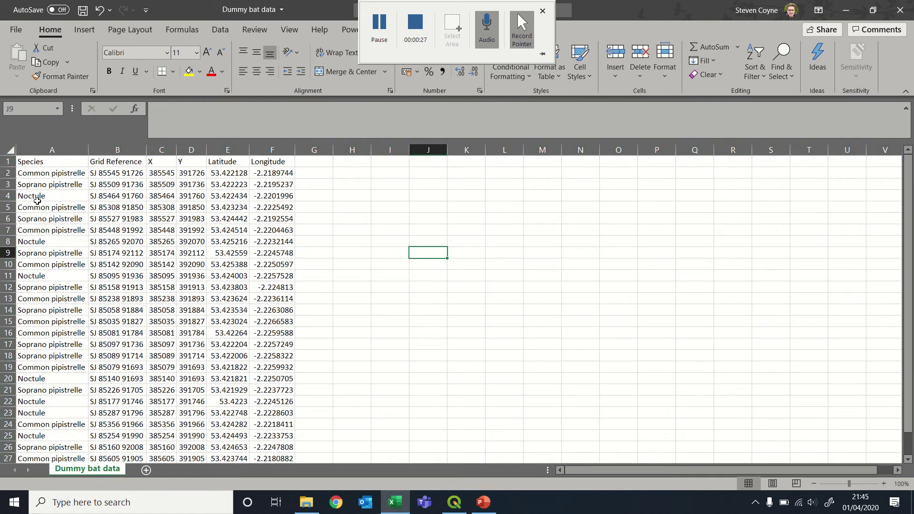
# Highlight the Species, Grid Reference, X, Y, Latitude and Longitude columns in turn to review them.
pyautogui.click(38, 151)
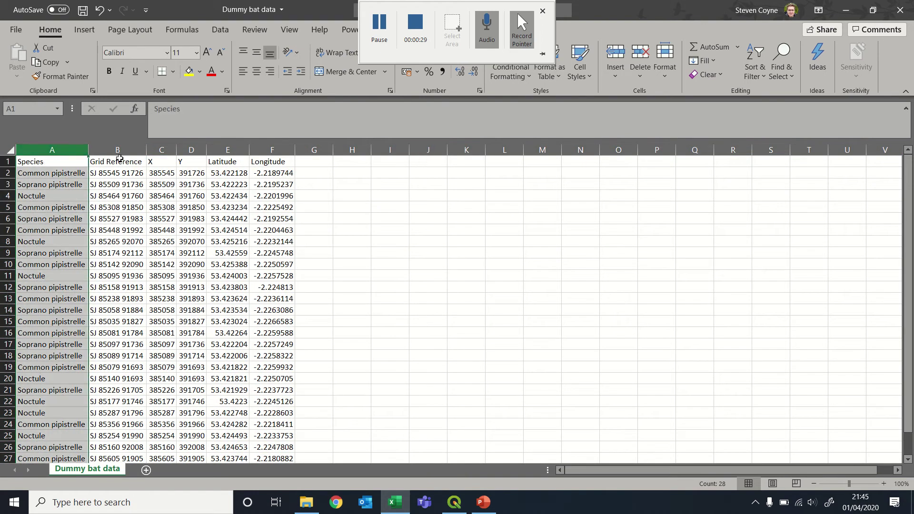
pyautogui.click(117, 150)
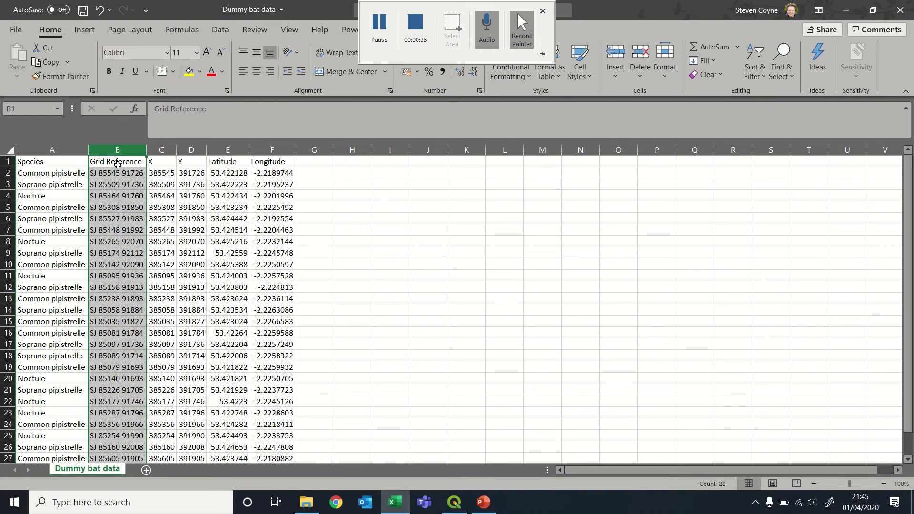
pyautogui.moveTo(161, 148); pyautogui.dragTo(190, 146)
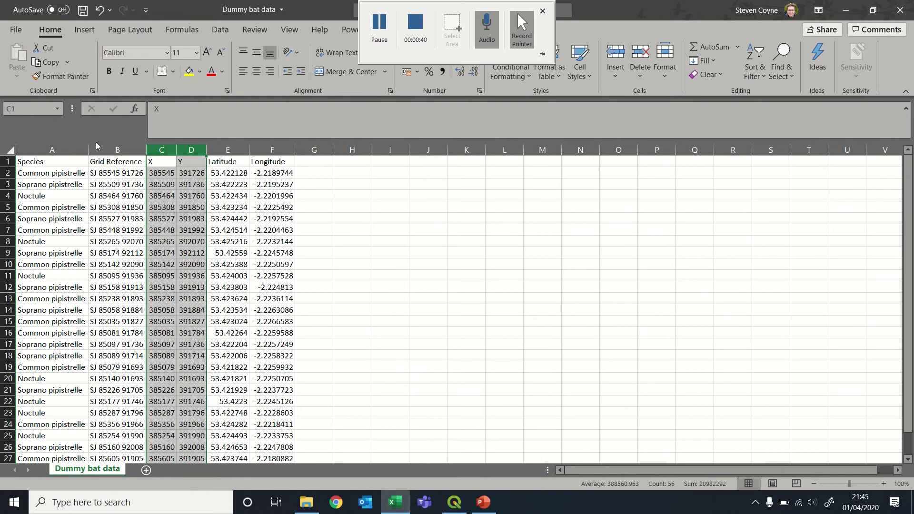
pyautogui.moveTo(229, 149); pyautogui.dragTo(286, 150)
pyautogui.click(410, 271)
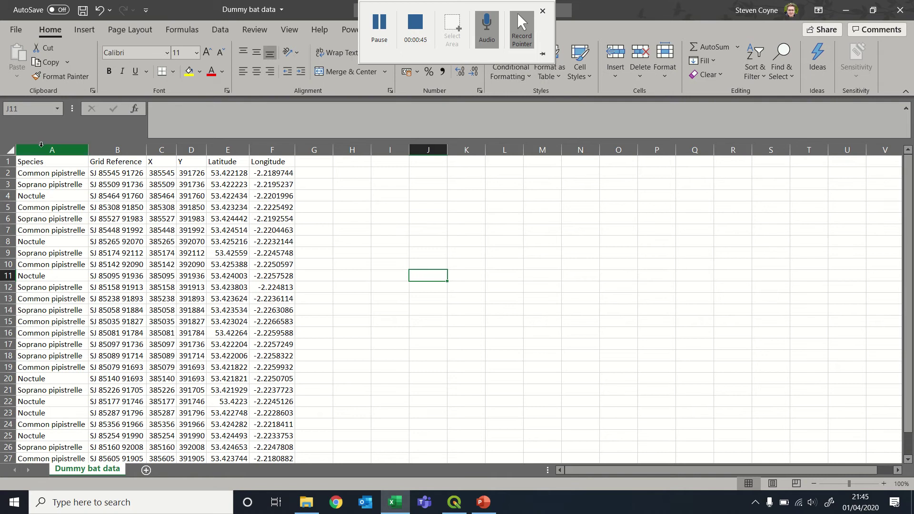
pyautogui.click(48, 144)
pyautogui.moveTo(161, 149); pyautogui.dragTo(192, 150)
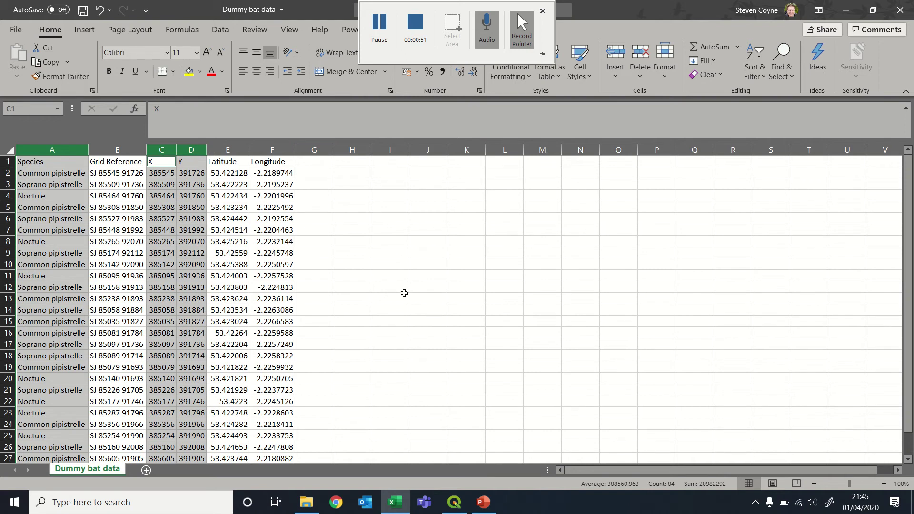
pyautogui.click(402, 296)
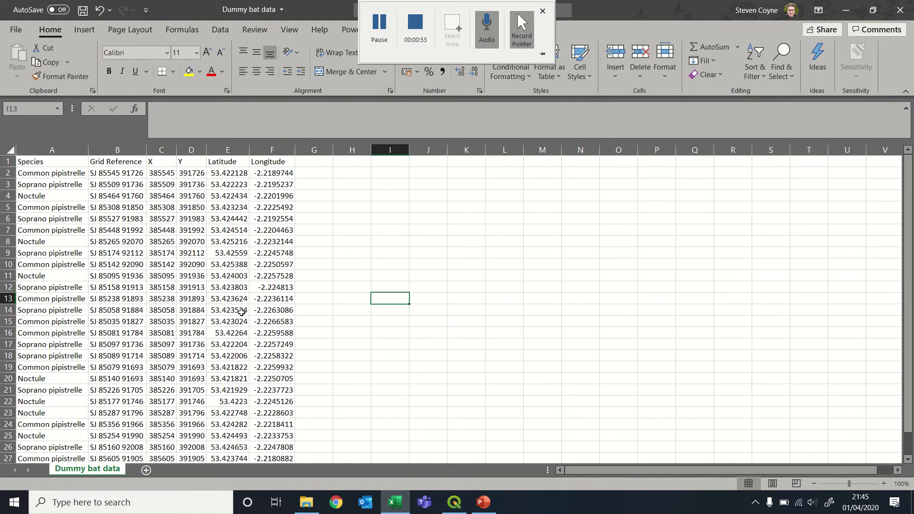
pyautogui.click(344, 242)
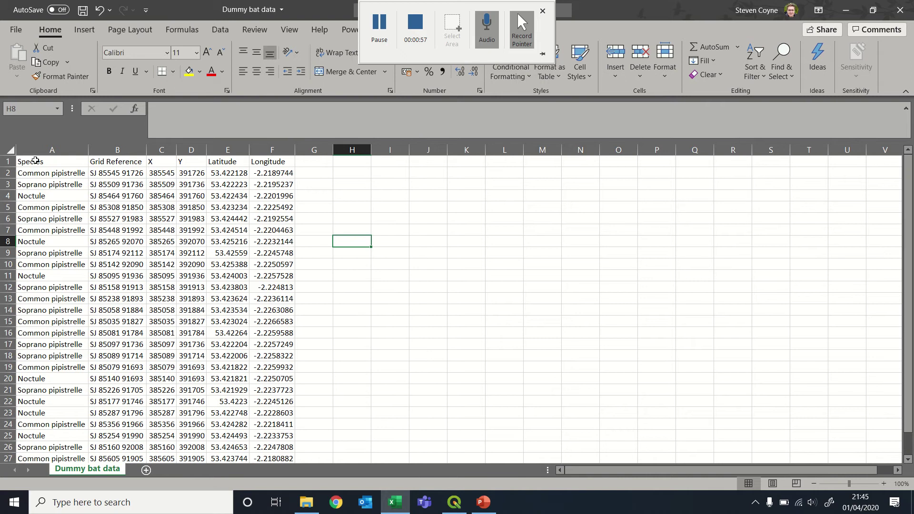
# Copy the bat data table and paste it transposed into A1 of a new Sheet1.
pyautogui.moveTo(35, 161); pyautogui.dragTo(267, 250)
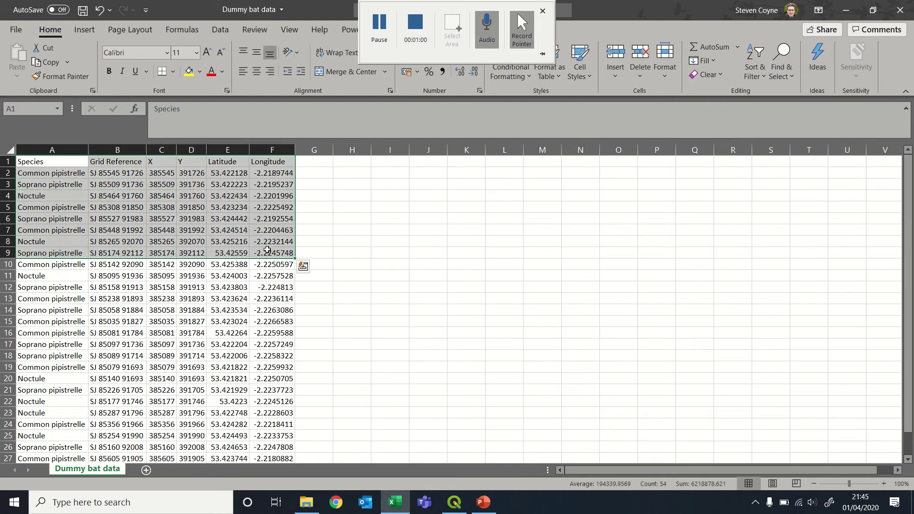
pyautogui.hotkey('ctrl', 'shift', 'Down')
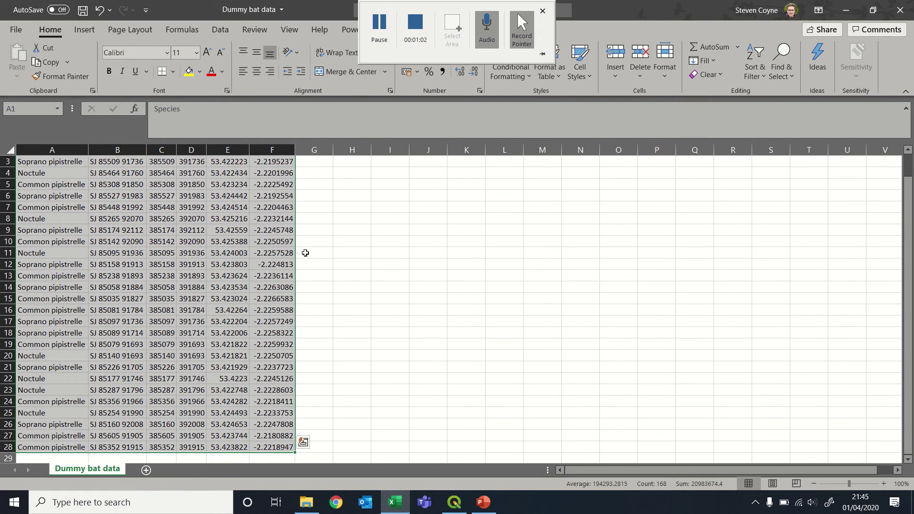
pyautogui.hotkey('ctrl', 'c')
pyautogui.click(145, 470)
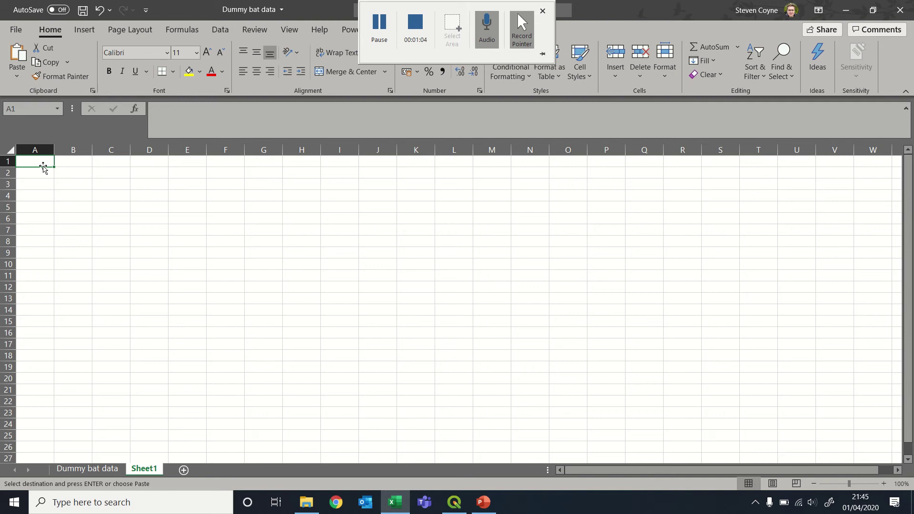
pyautogui.rightClick(38, 164)
pyautogui.click(122, 226)
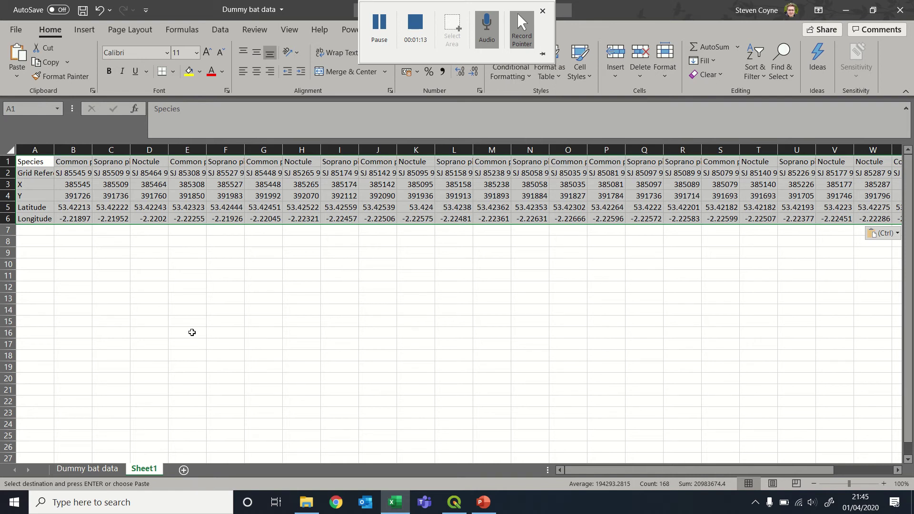
# Copy the transposed table and paste it transposed back into A1 of a new Sheet2.
pyautogui.hotkey('ctrl', 'c')
pyautogui.click(202, 471)
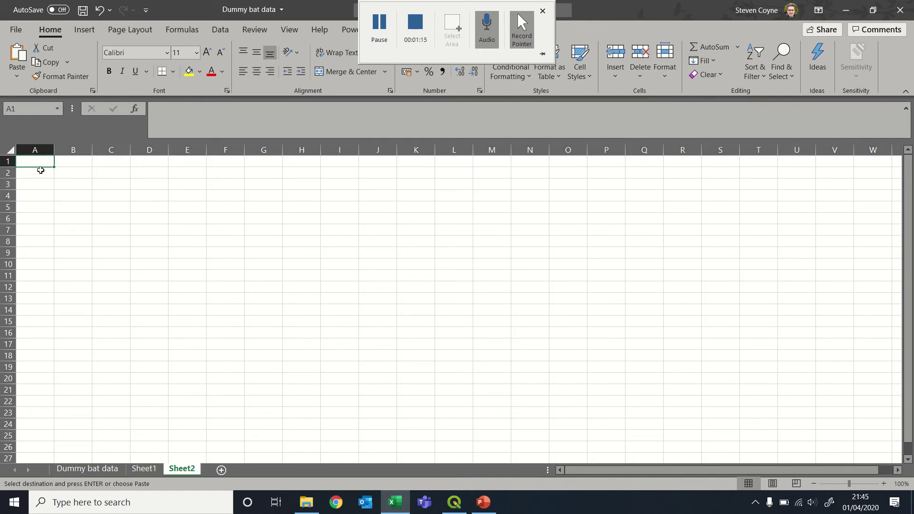
pyautogui.rightClick(36, 161)
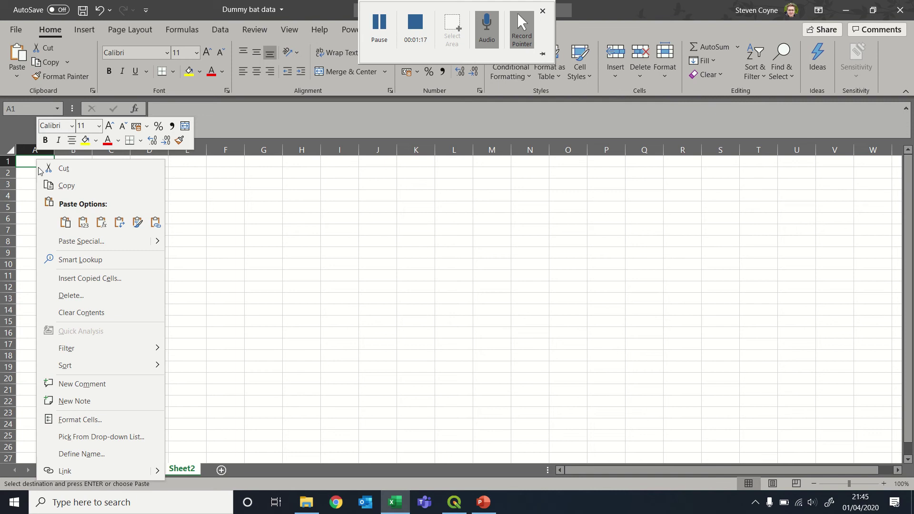
pyautogui.click(119, 222)
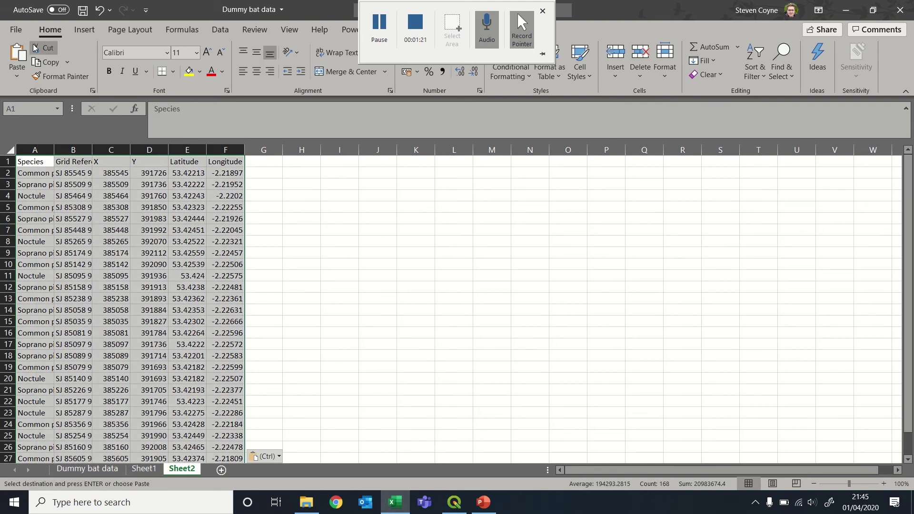
# Check the Save As options for the CSV workbook, then review Sheet1 and Sheet2.
pyautogui.click(15, 30)
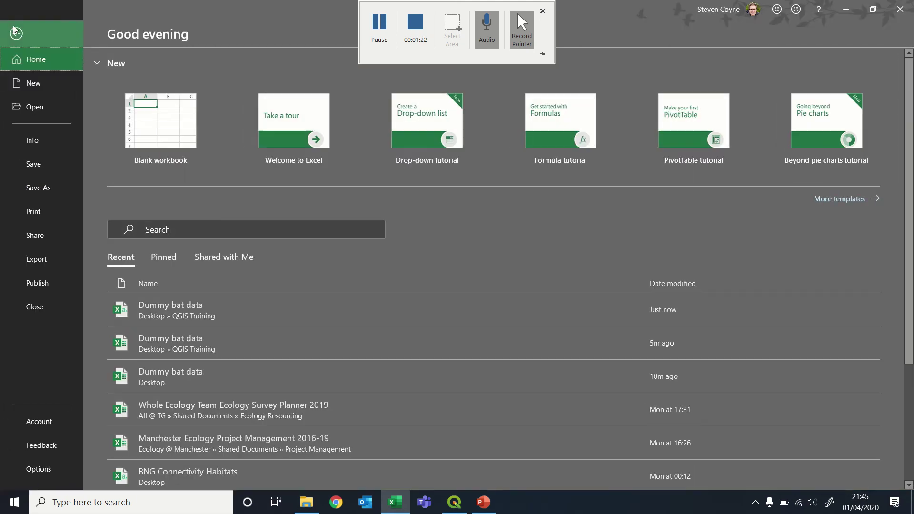
pyautogui.click(54, 189)
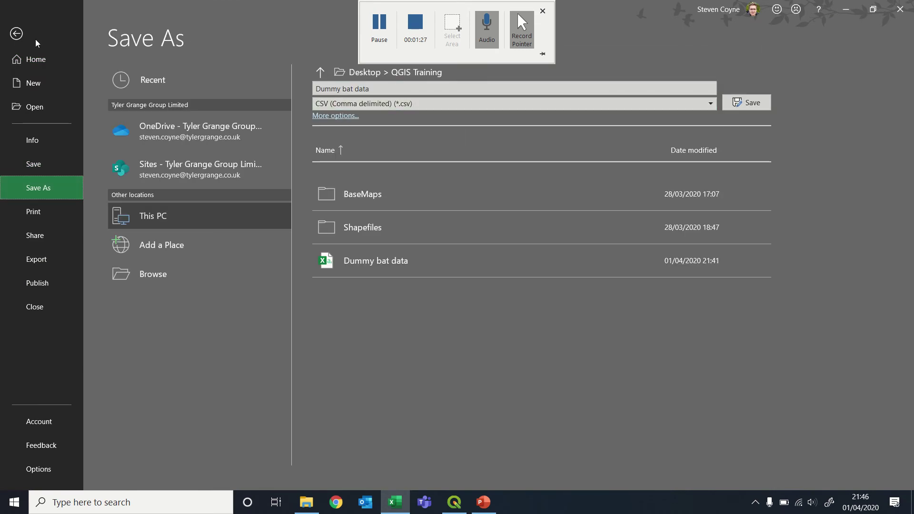
pyautogui.click(17, 33)
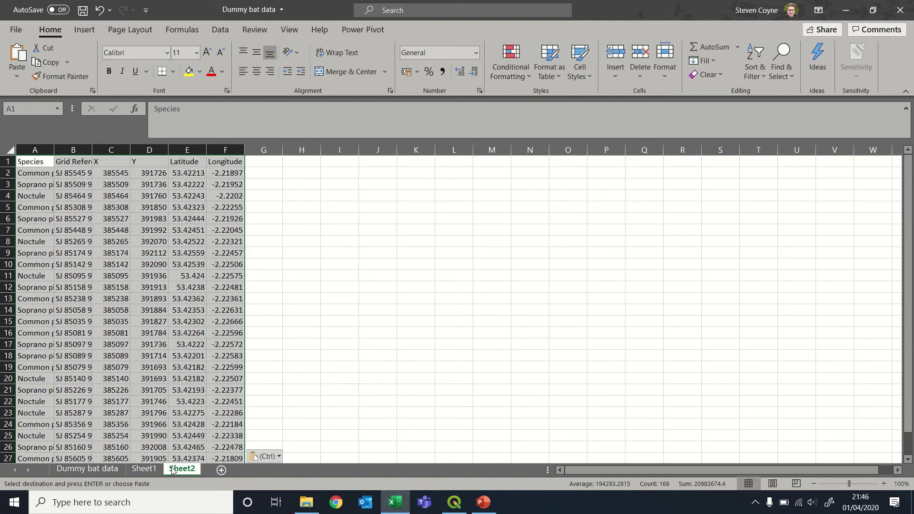
pyautogui.hotkey('ctrl', 'pageup')
pyautogui.hotkey('ctrl', 'pageup')
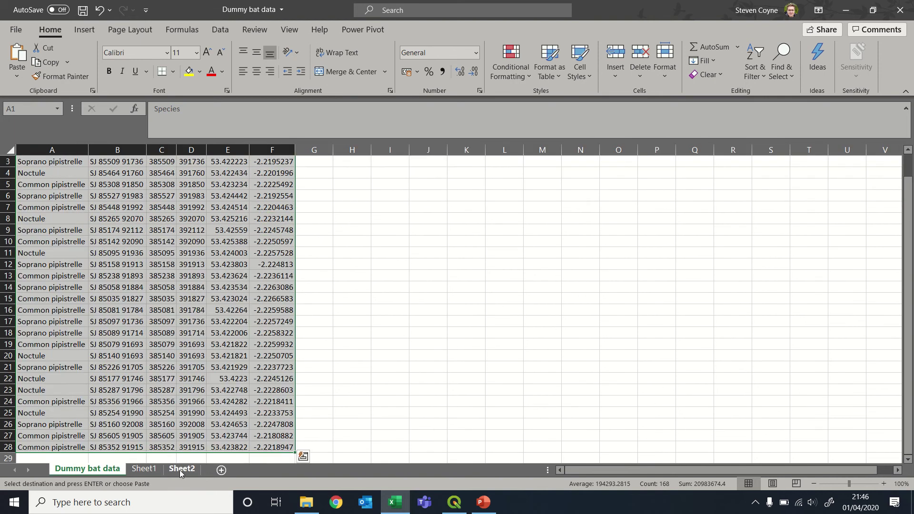
pyautogui.click(181, 473)
pyautogui.click(158, 470)
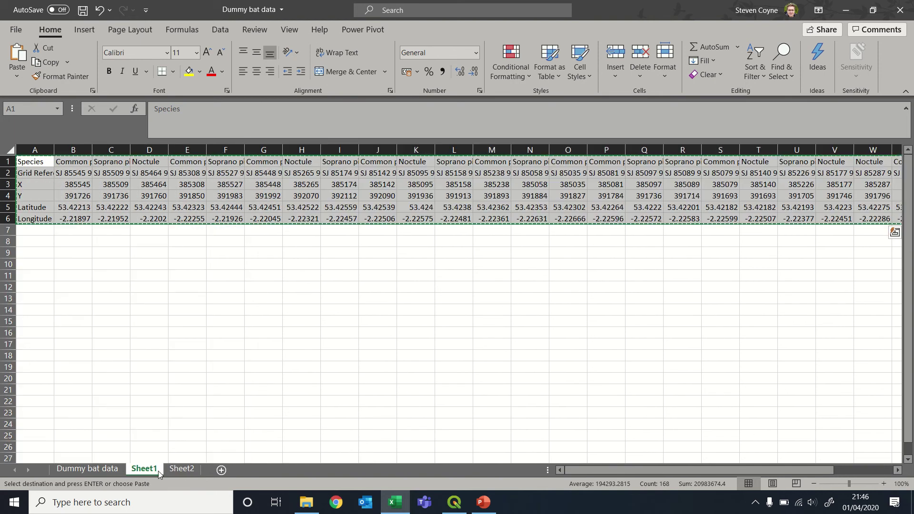
pyautogui.click(194, 469)
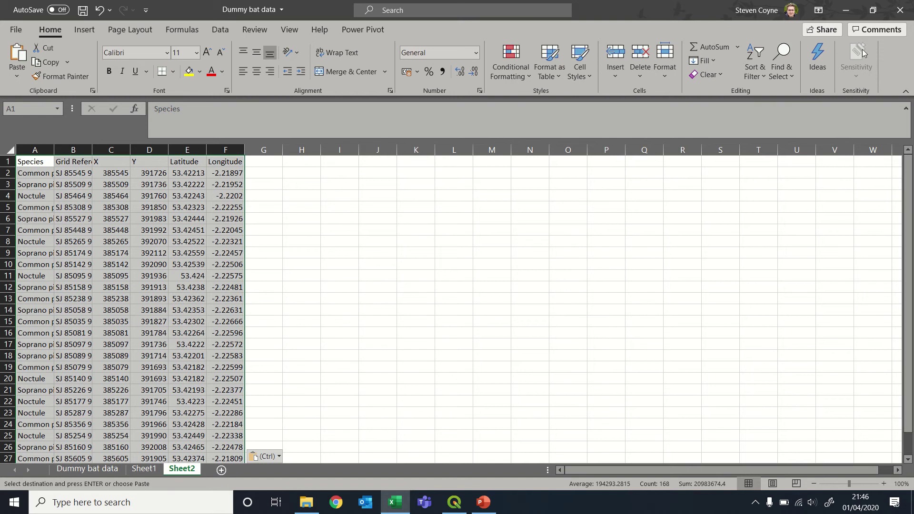
# Close Excel with Don't Save, declining to keep the clipboard data.
pyautogui.click(900, 10)
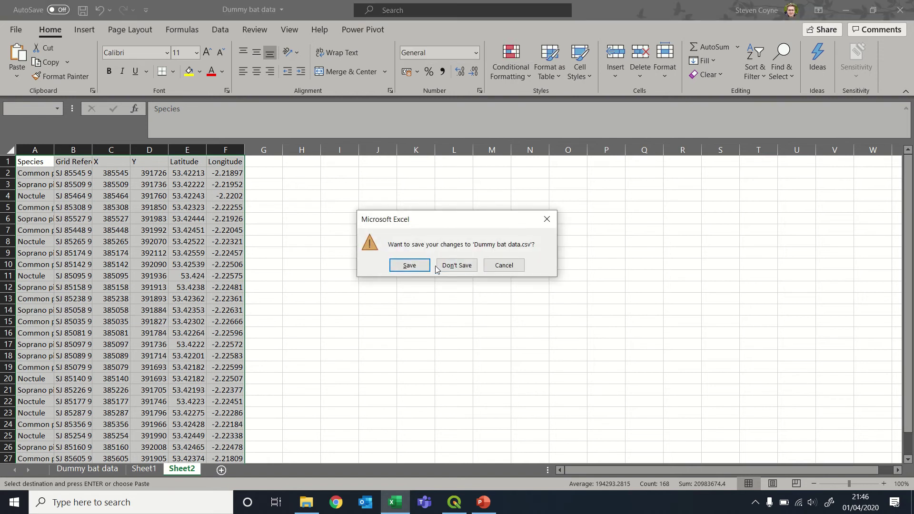
pyautogui.click(456, 266)
pyautogui.click(465, 290)
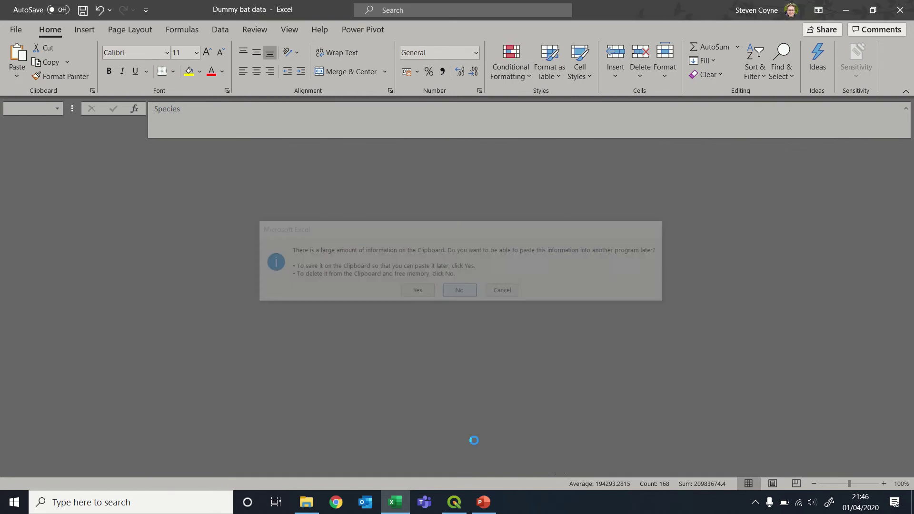
# In QGIS, open Add Delimited Text Layer from the Layer > Add Layer menu.
pyautogui.click(455, 502)
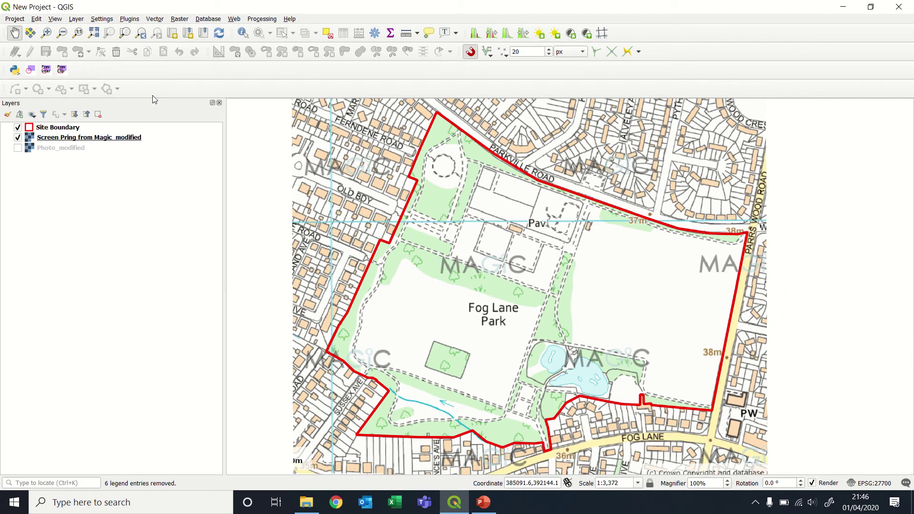
pyautogui.click(77, 19)
pyautogui.moveTo(104, 55)
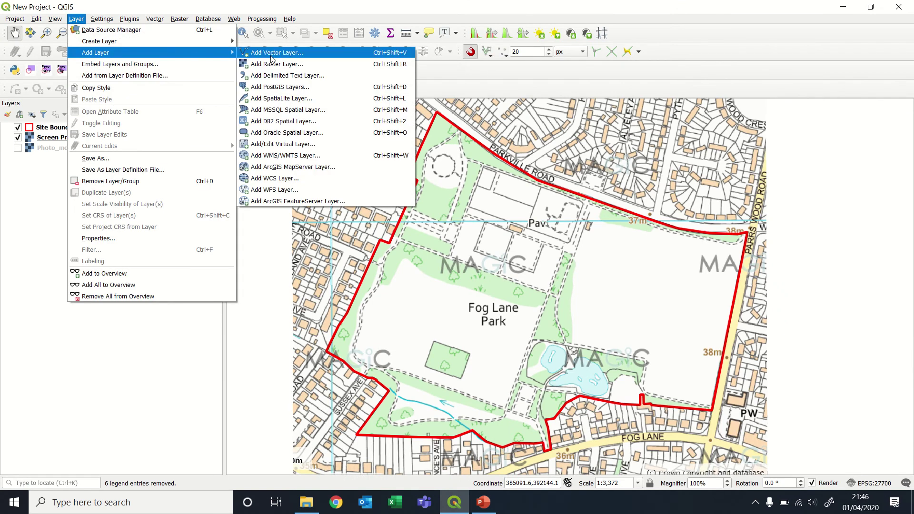
pyautogui.click(343, 77)
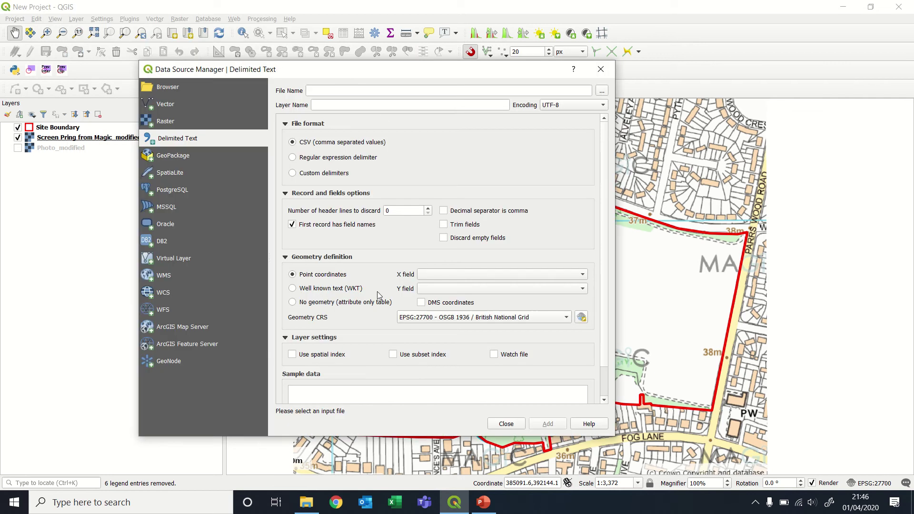
# Set the file name to Dummy bat data.csv in the QGIS Training folder.
pyautogui.click(306, 502)
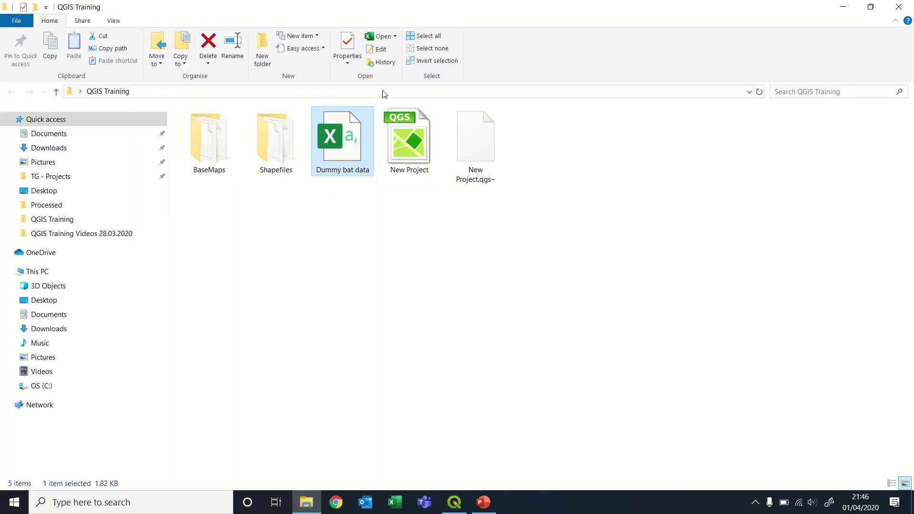
pyautogui.click(379, 92)
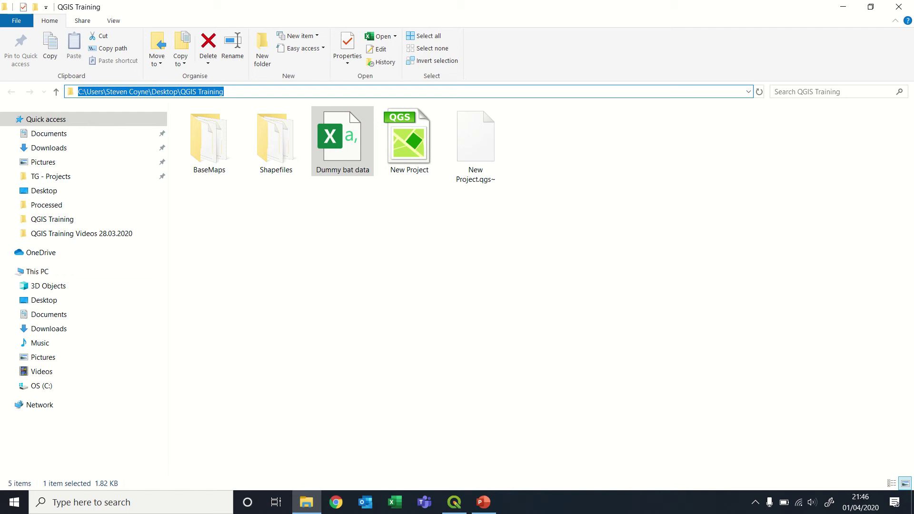
pyautogui.hotkey('alt', 'Tab')
pyautogui.click(431, 90)
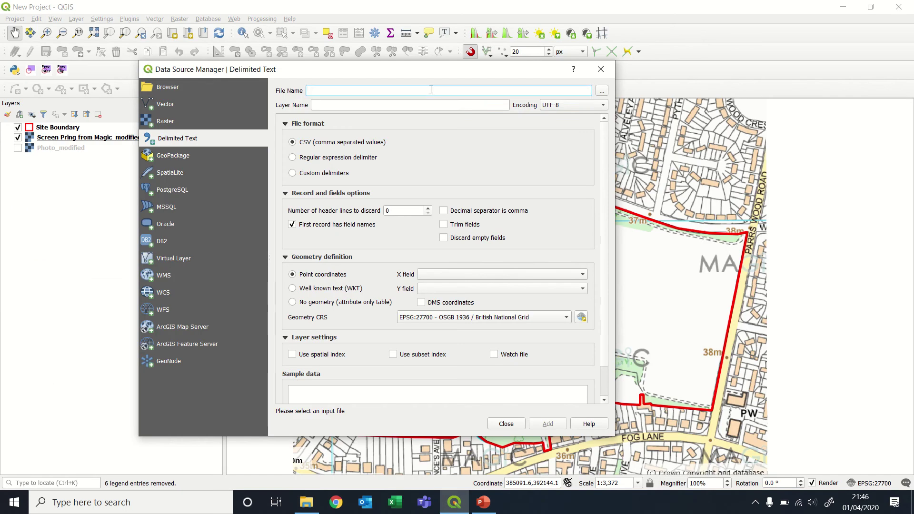
pyautogui.hotkey('ctrl', 'v')
pyautogui.click(602, 91)
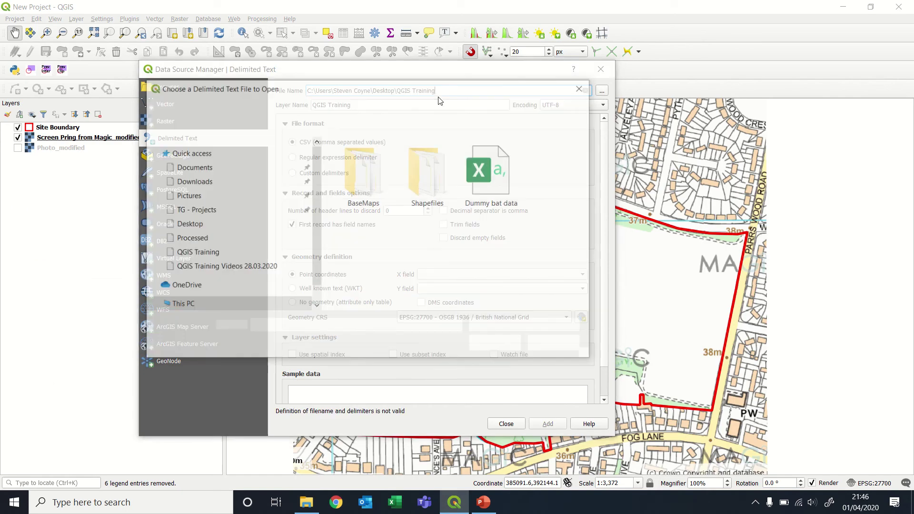
pyautogui.click(496, 179)
pyautogui.click(496, 344)
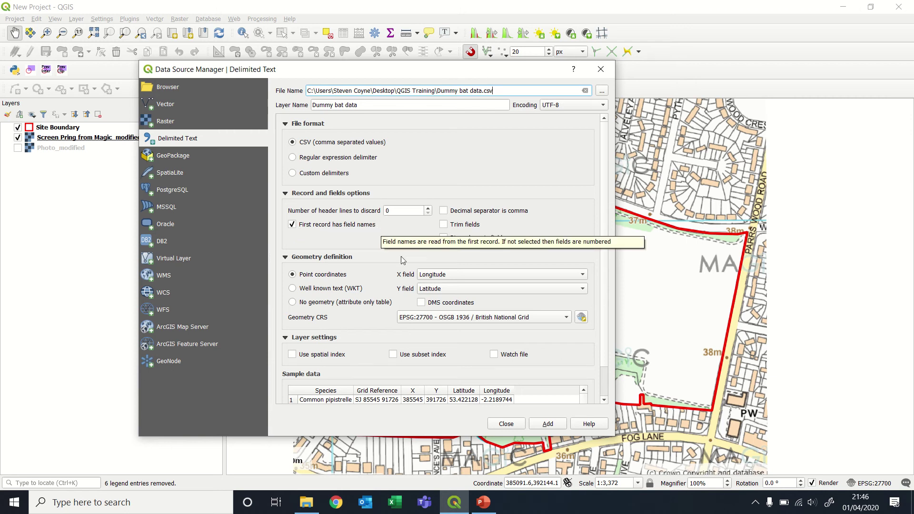
# Set X field to X and Y field to Y, then add the bat records as points.
pyautogui.click(471, 276)
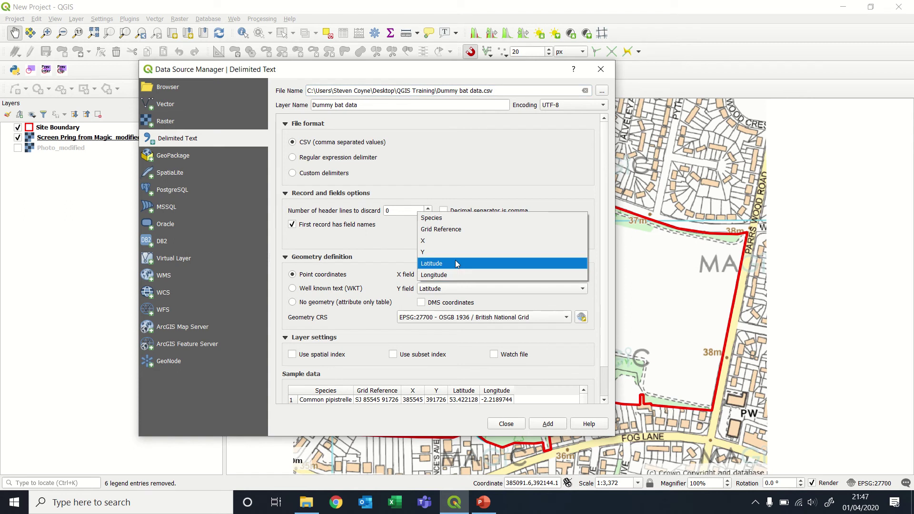
pyautogui.click(450, 237)
pyautogui.click(442, 289)
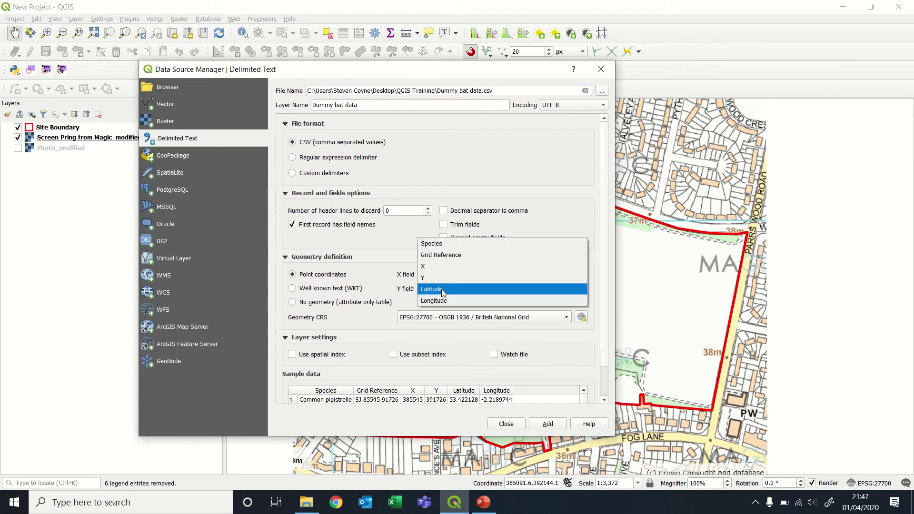
pyautogui.click(439, 277)
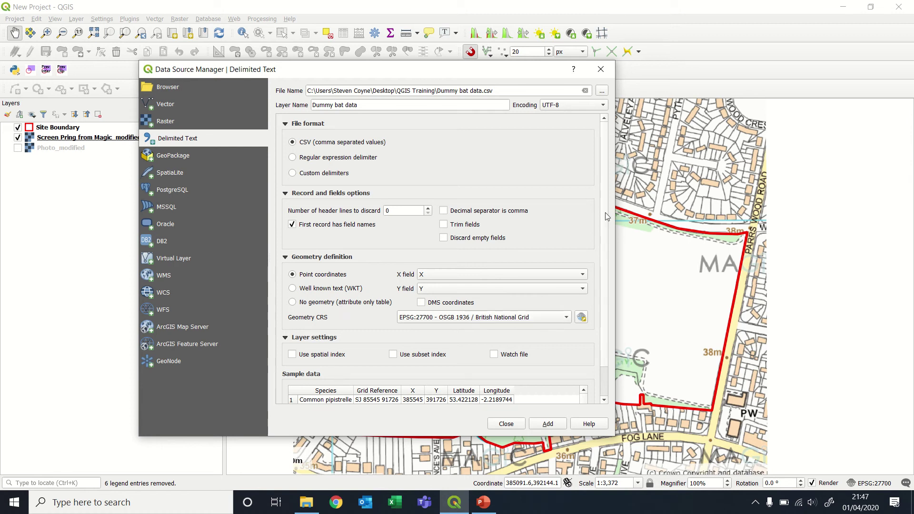
pyautogui.scroll(-1, 606, 215)
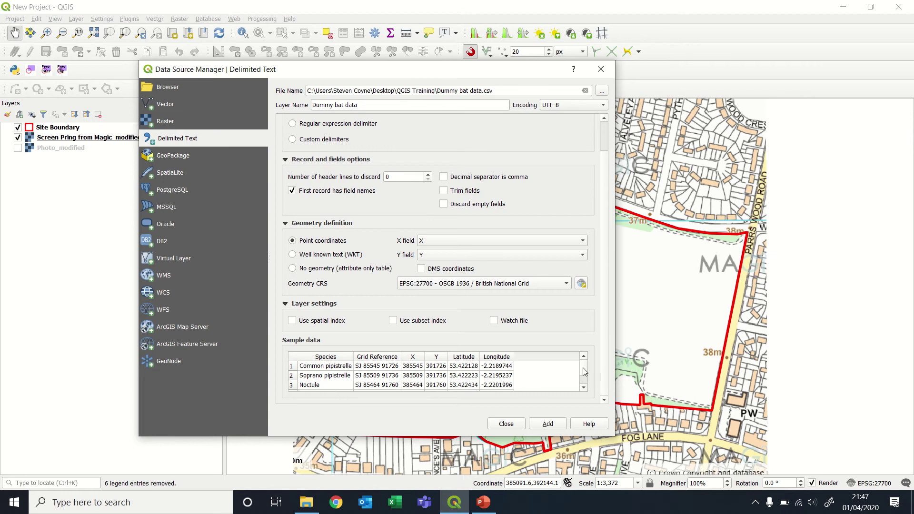
pyautogui.scroll(-2, 584, 368)
pyautogui.scroll(2, 587, 364)
pyautogui.click(549, 424)
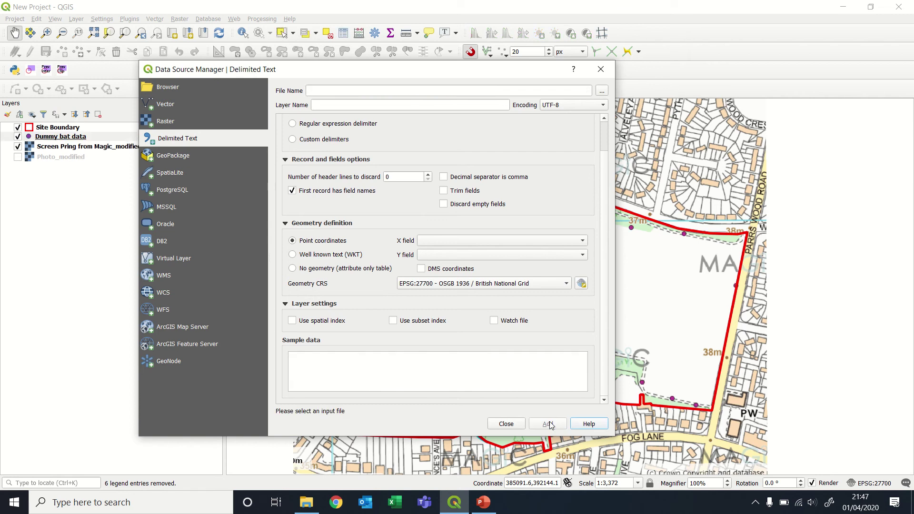
# Set the Dummy bat data layer's symbology to Categorized on the Species column.
pyautogui.click(602, 69)
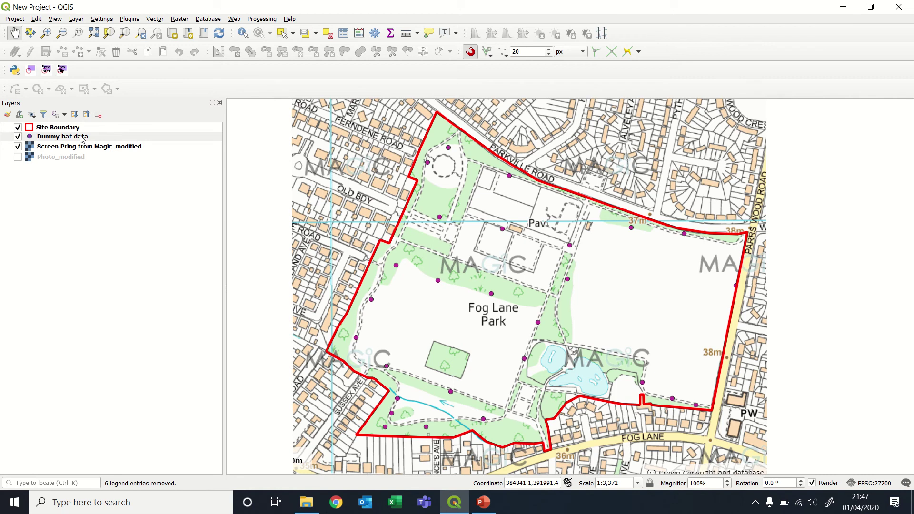
pyautogui.moveTo(82, 139)
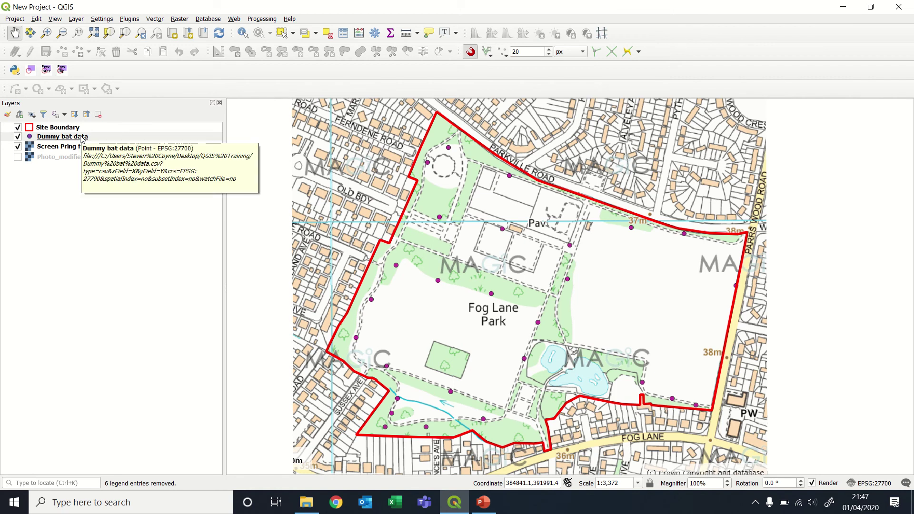
pyautogui.rightClick(82, 138)
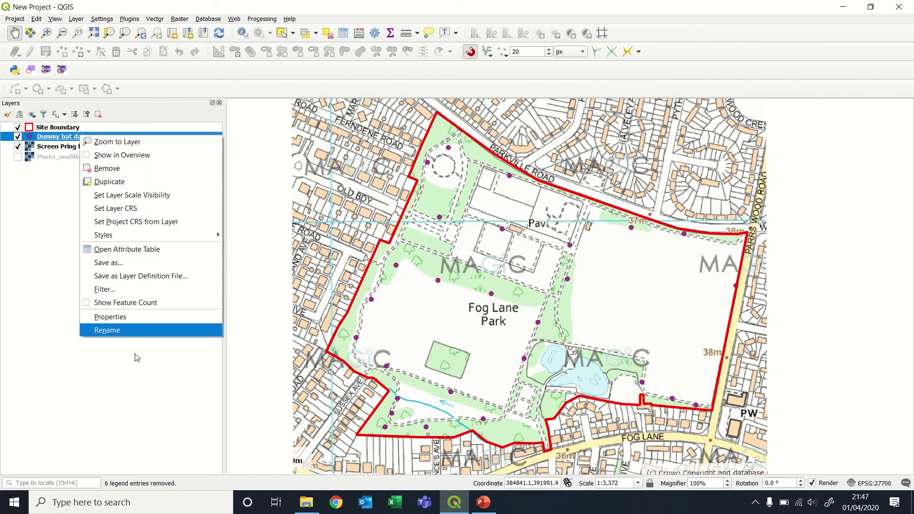
pyautogui.click(131, 318)
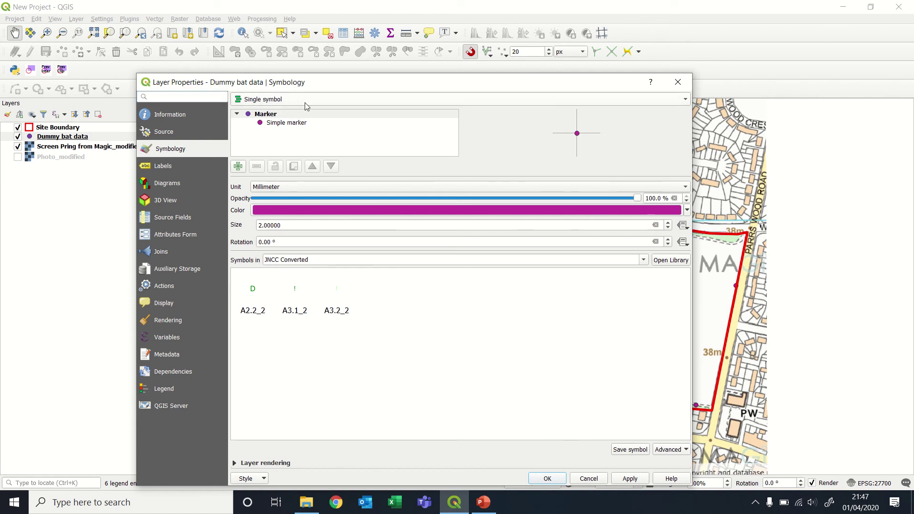
pyautogui.click(305, 102)
pyautogui.click(284, 111)
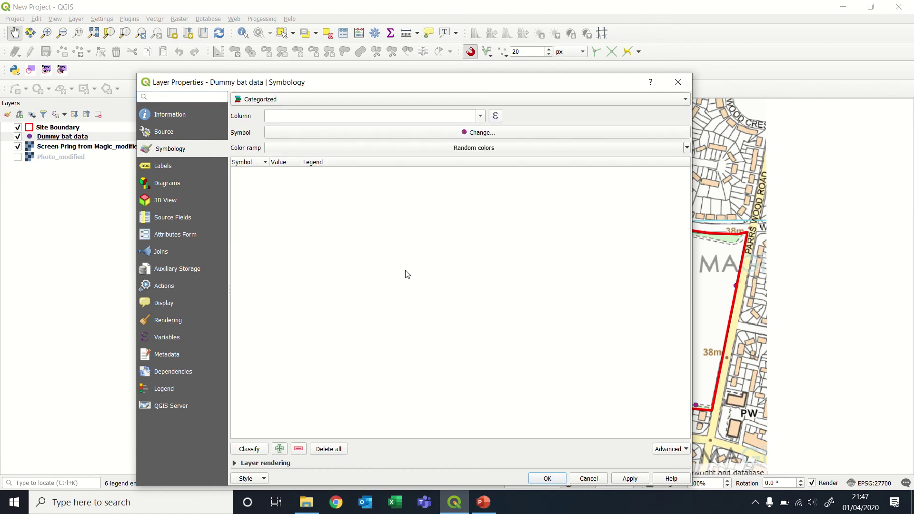
pyautogui.click(482, 117)
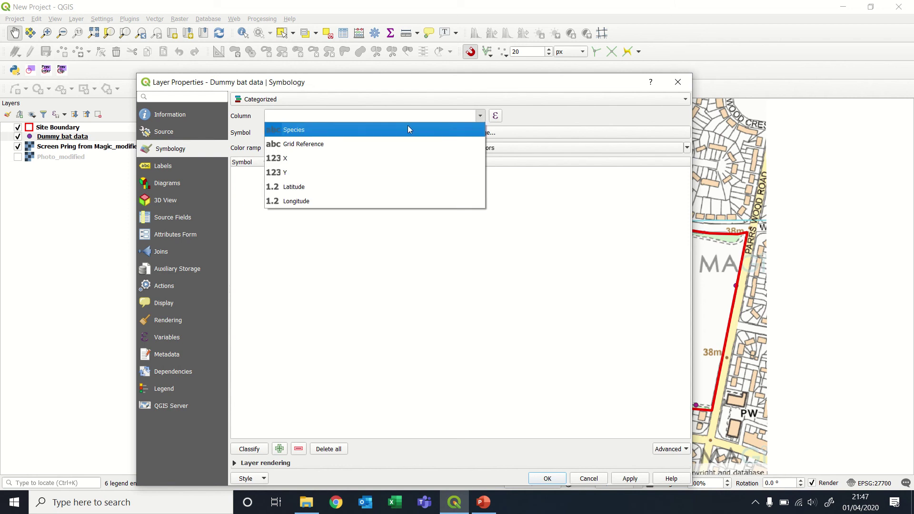
pyautogui.click(327, 128)
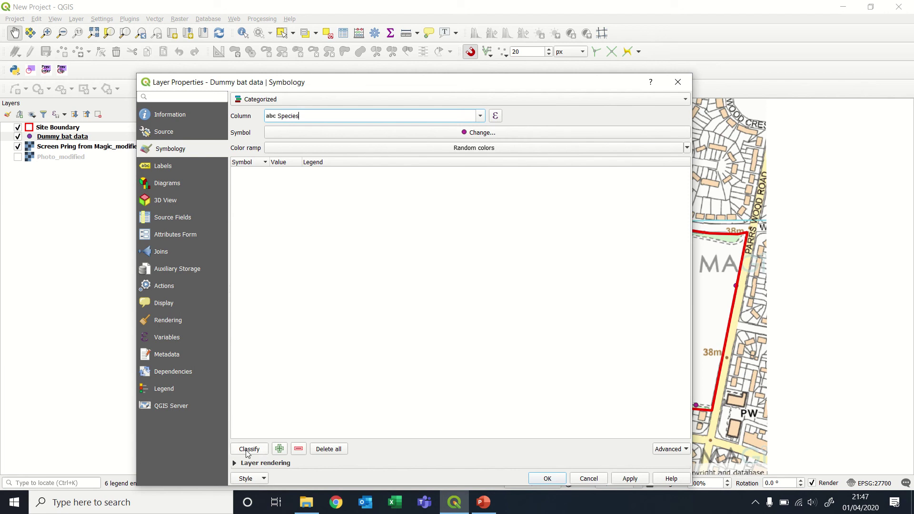
# Choose the Cividis colour ramp for the categories.
pyautogui.click(687, 148)
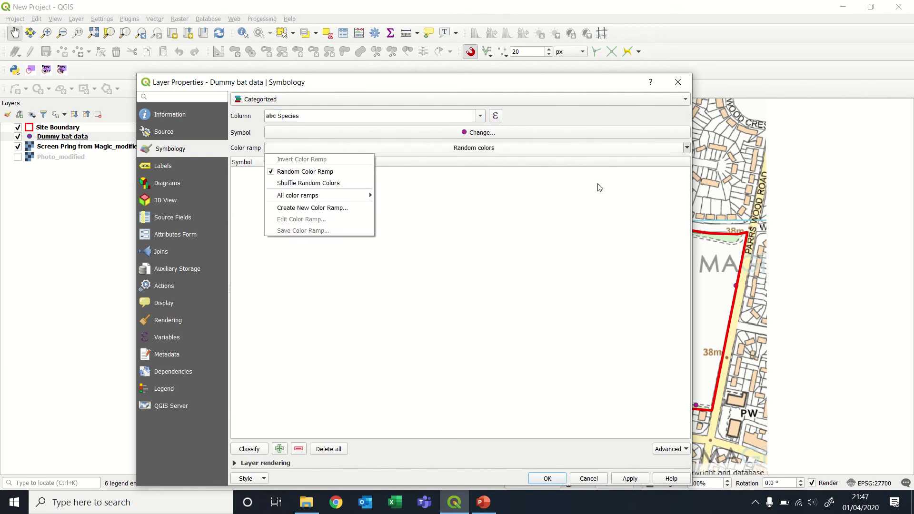
pyautogui.click(572, 229)
pyautogui.click(657, 145)
pyautogui.click(695, 149)
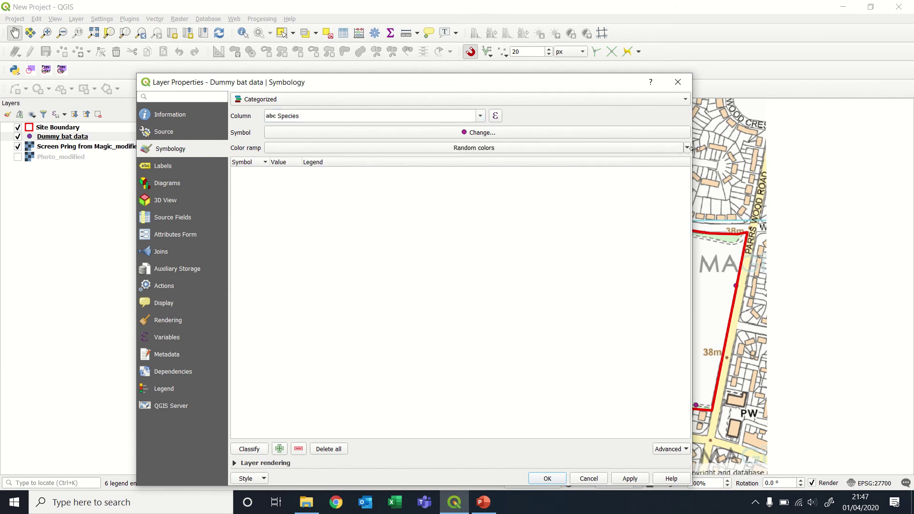
pyautogui.click(687, 148)
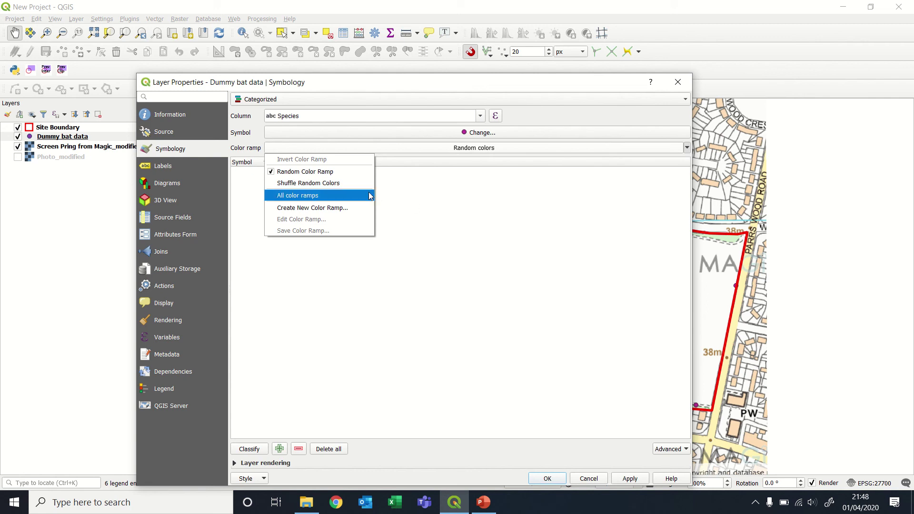
pyautogui.moveTo(323, 196)
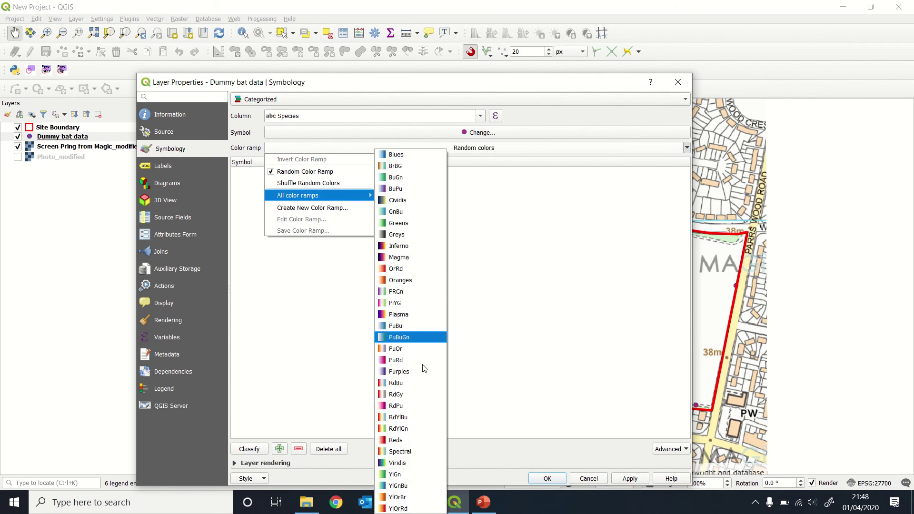
pyautogui.click(411, 201)
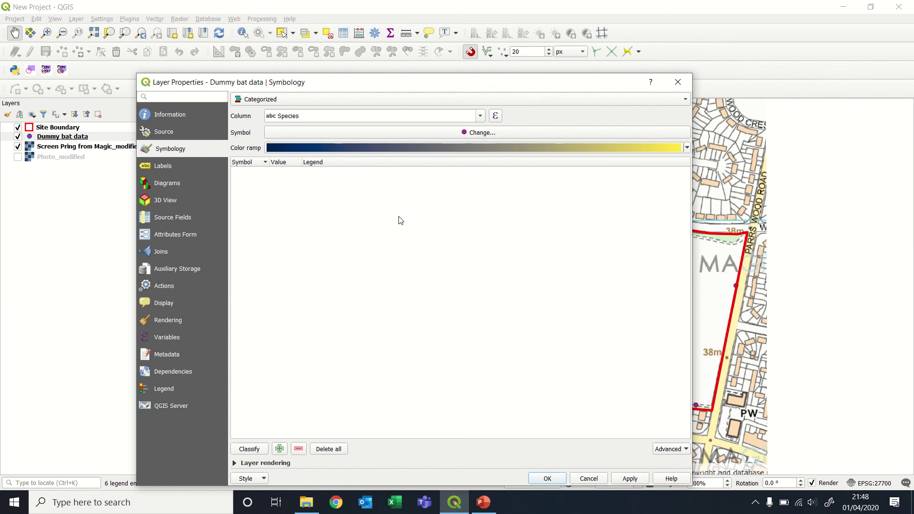
# Classify the species into categories and delete the empty fourth category.
pyautogui.click(257, 452)
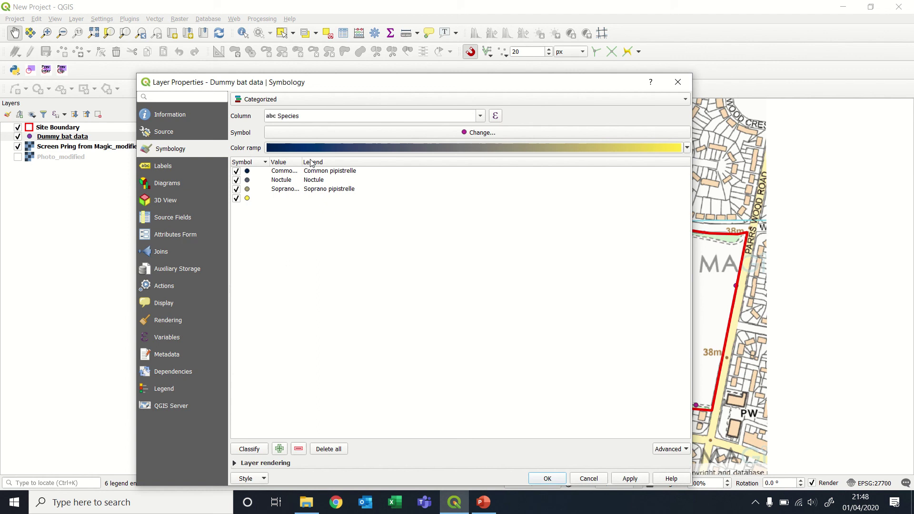
pyautogui.moveTo(303, 162); pyautogui.dragTo(346, 162)
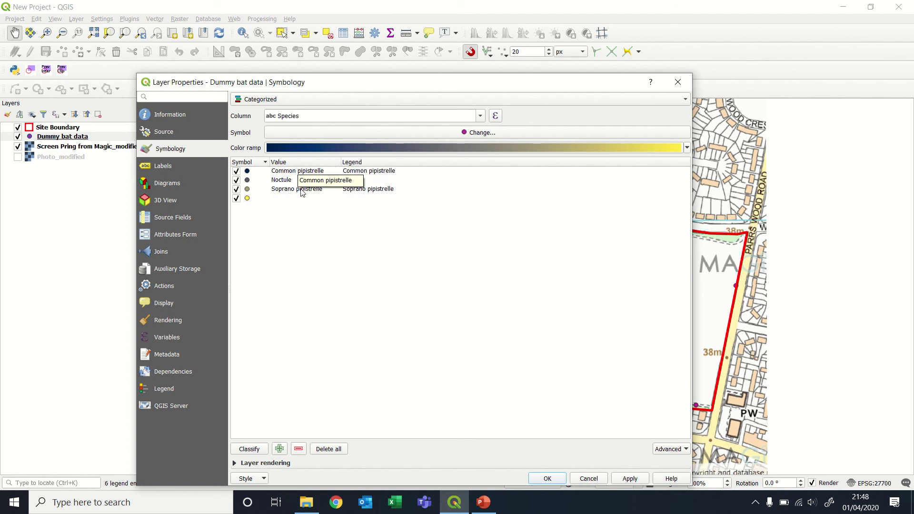
pyautogui.click(257, 200)
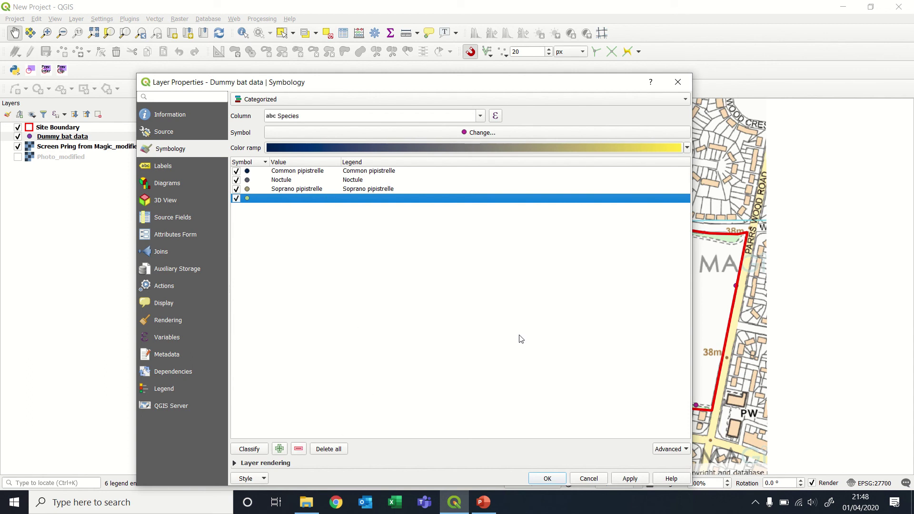
pyautogui.click(298, 451)
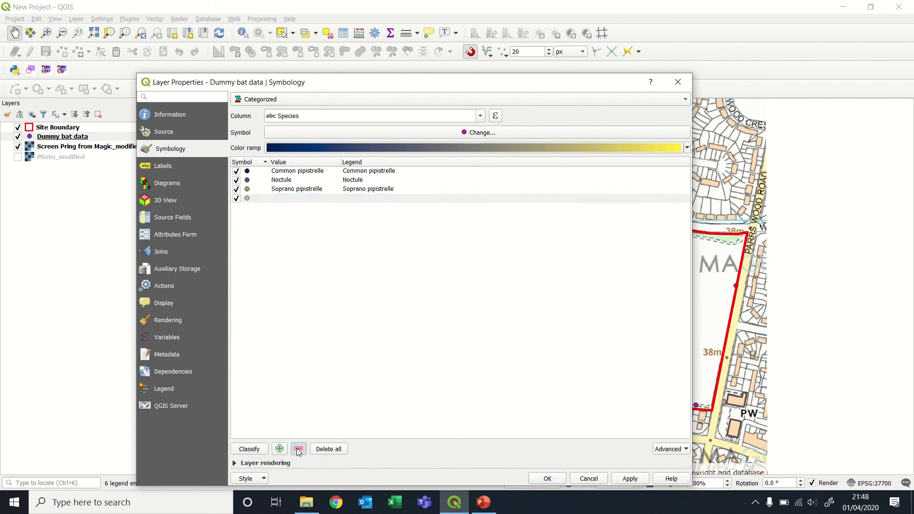
# Recolour the categories with the navy-to-yellow Cividis ramp and apply it to the layer.
pyautogui.click(688, 147)
pyautogui.moveTo(369, 184)
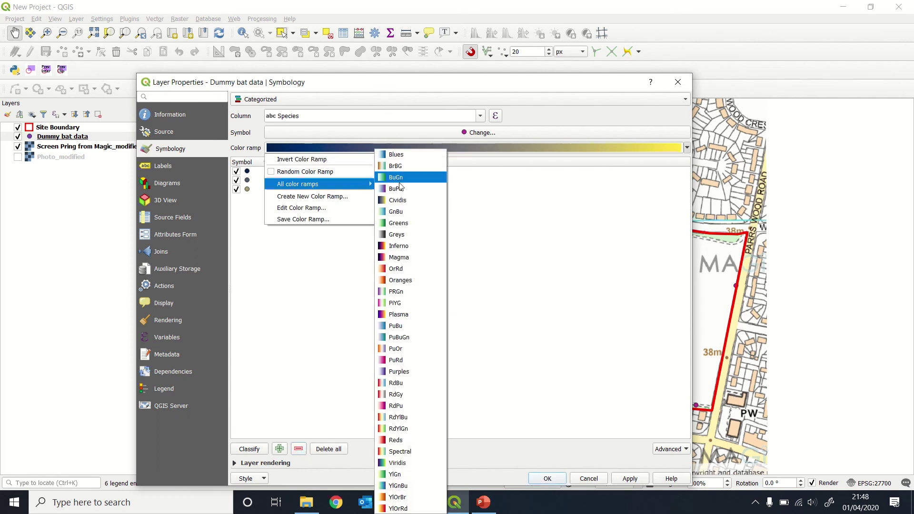
pyautogui.click(397, 212)
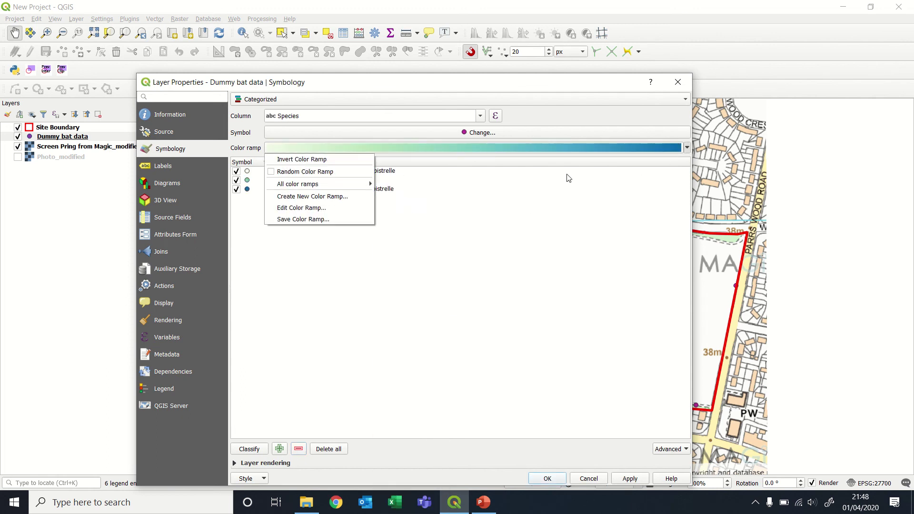
pyautogui.moveTo(369, 184)
pyautogui.click(398, 208)
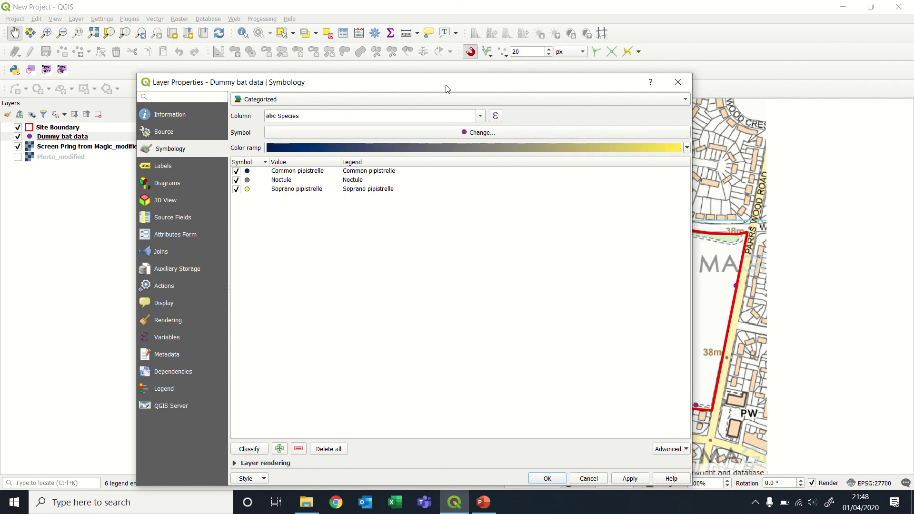
pyautogui.moveTo(446, 88); pyautogui.dragTo(443, 50)
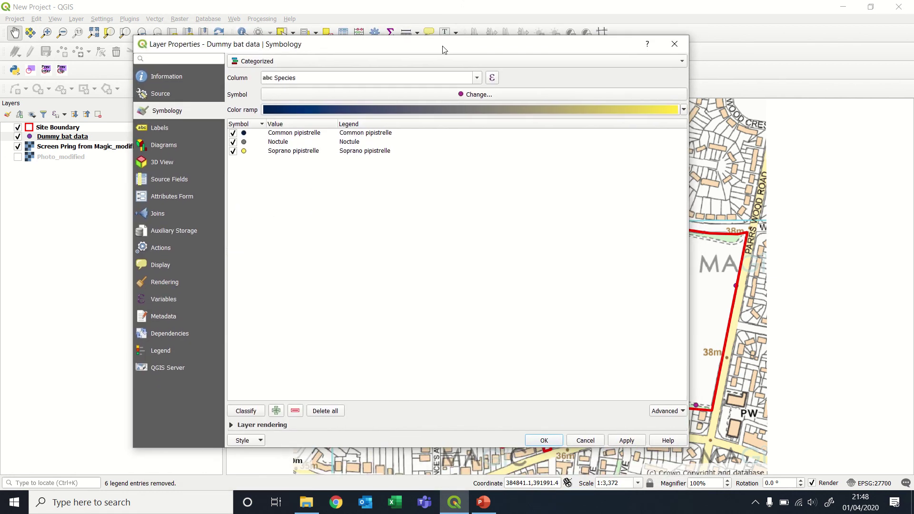
pyautogui.click(627, 440)
# Hide the Screen Pring from Magic_modified basemap and toggle each species' points to inspect them.
pyautogui.click(544, 440)
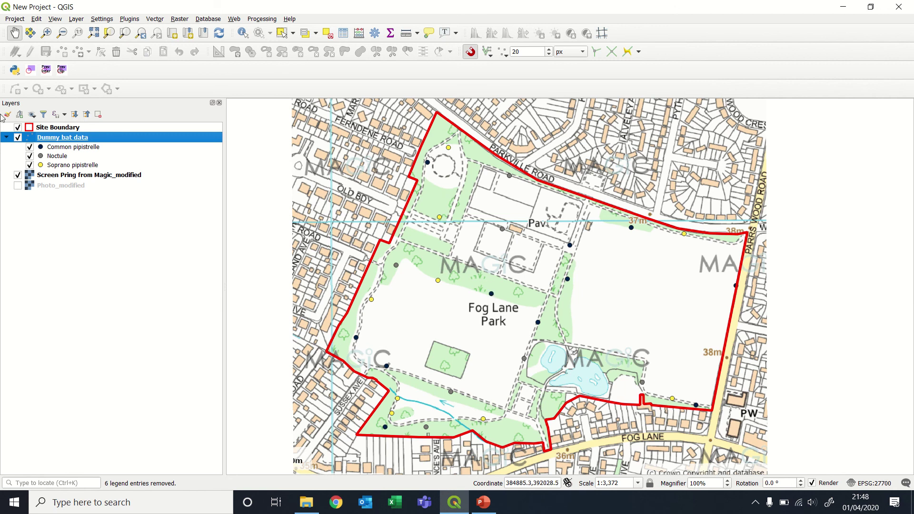
pyautogui.click(30, 156)
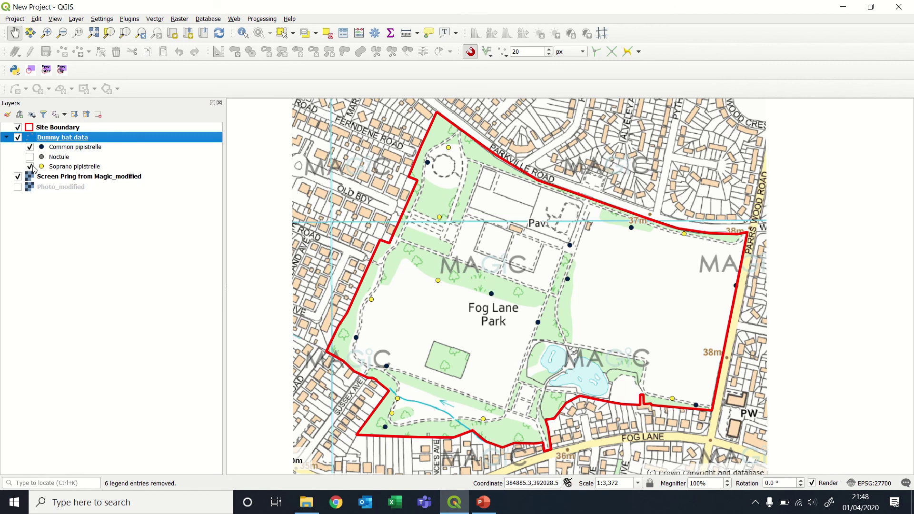
pyautogui.click(30, 167)
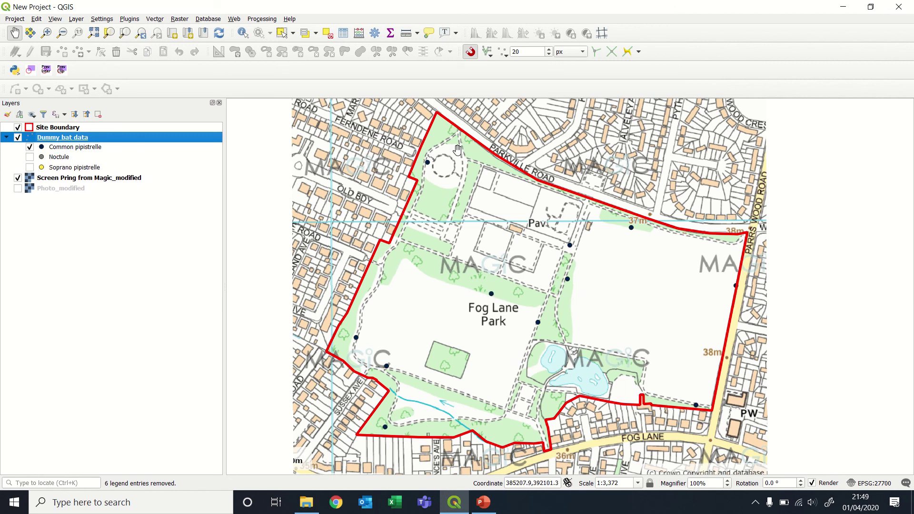
pyautogui.click(17, 178)
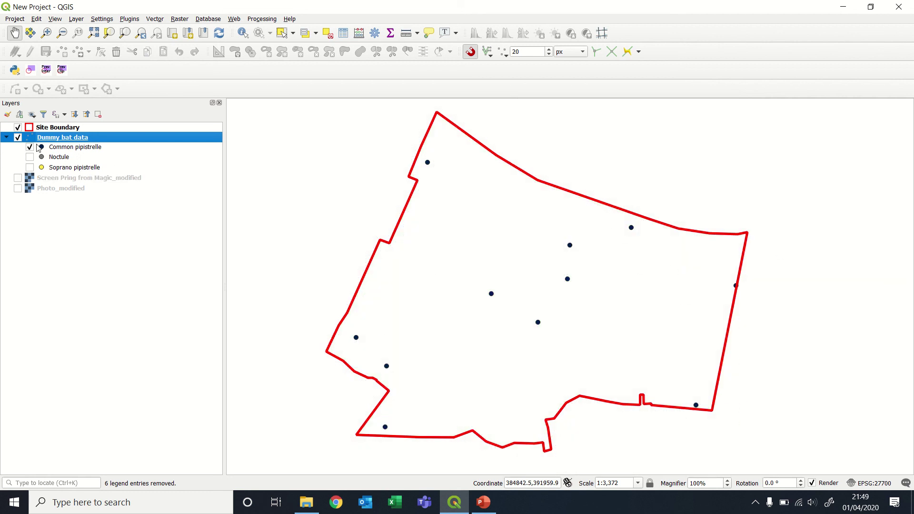
pyautogui.click(30, 157)
pyautogui.click(30, 147)
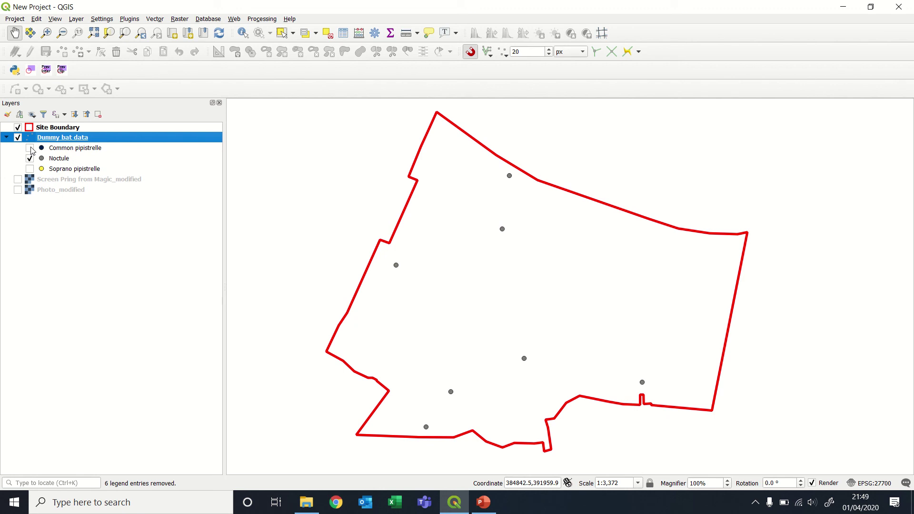
pyautogui.click(30, 158)
pyautogui.click(30, 169)
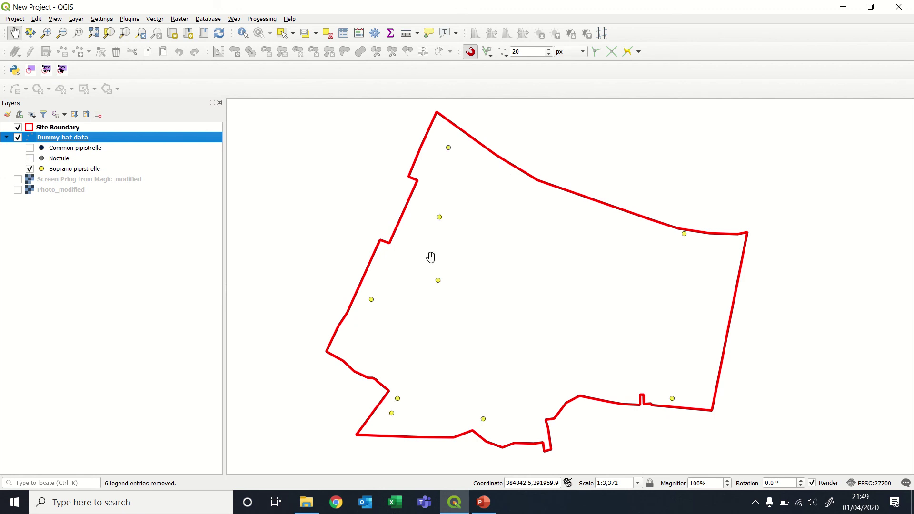
pyautogui.click(30, 158)
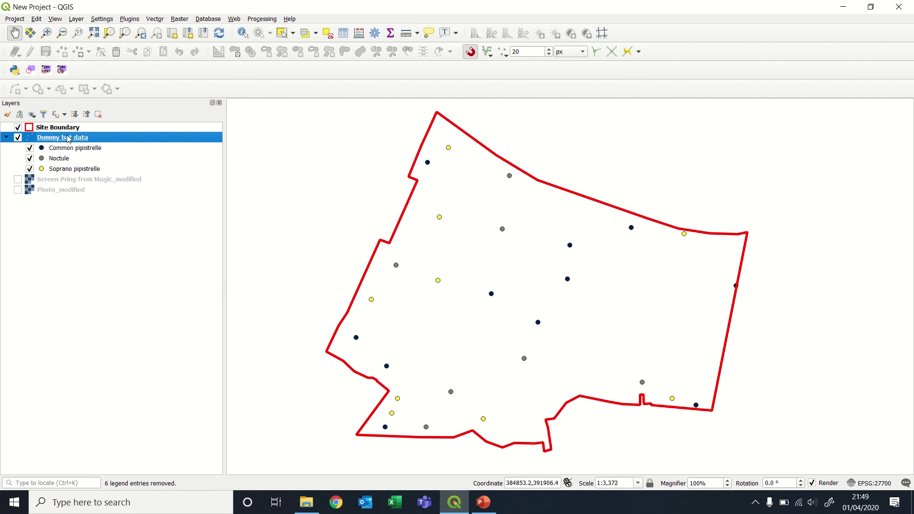
# Set the Common pipistrelle simple marker size to 5 and apply it to the map.
pyautogui.rightClick(66, 138)
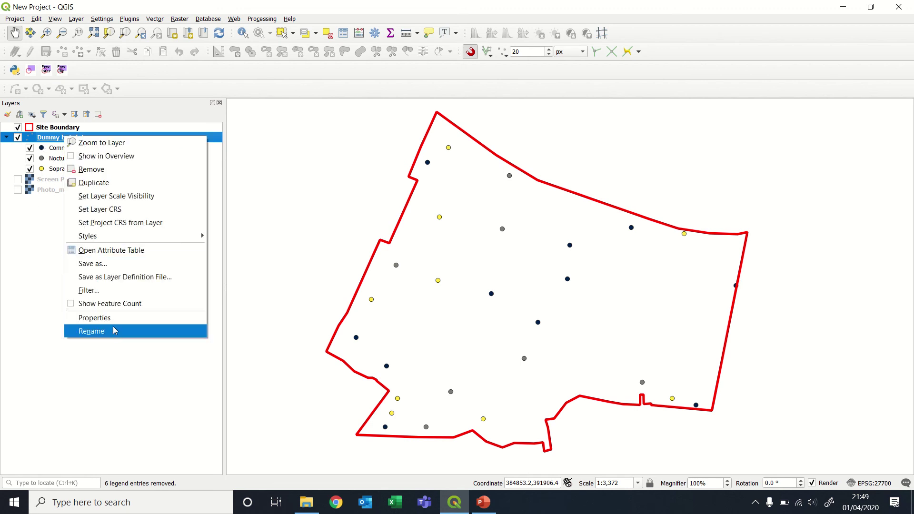
pyautogui.click(111, 318)
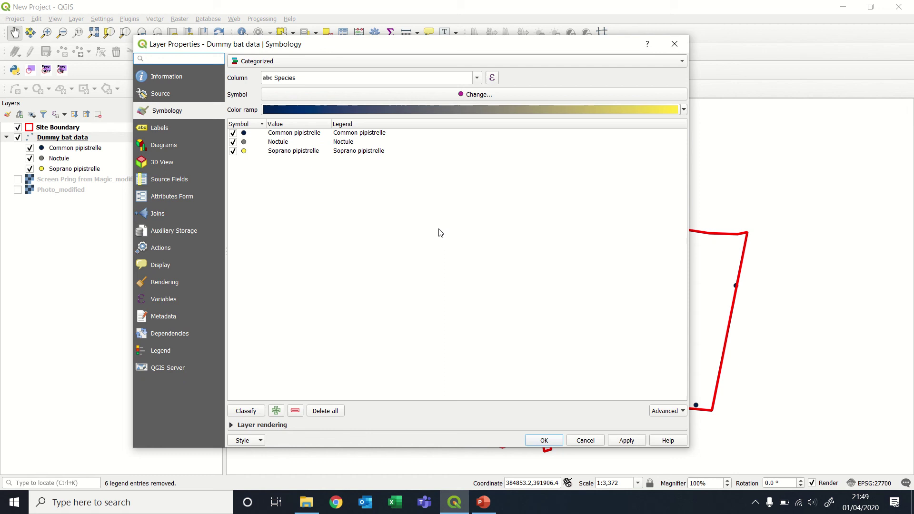
pyautogui.doubleClick(244, 135)
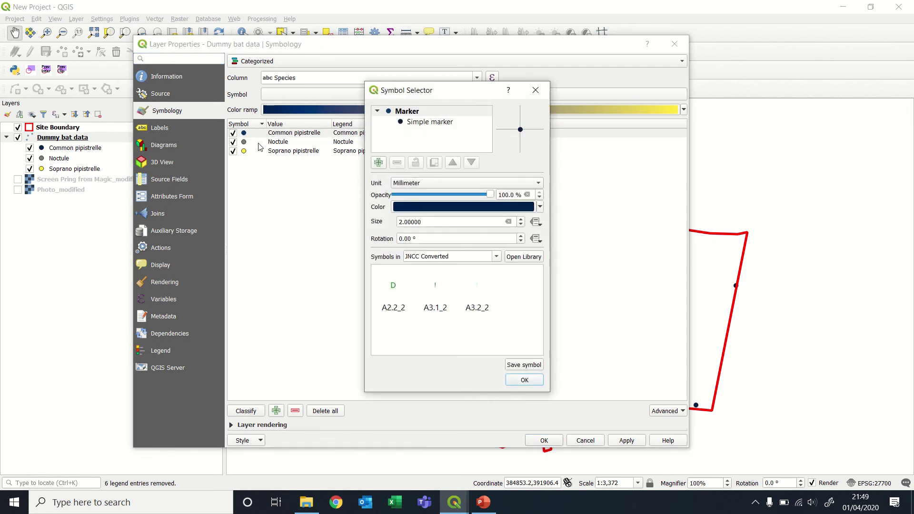
pyautogui.moveTo(468, 94); pyautogui.dragTo(400, 102)
pyautogui.click(361, 136)
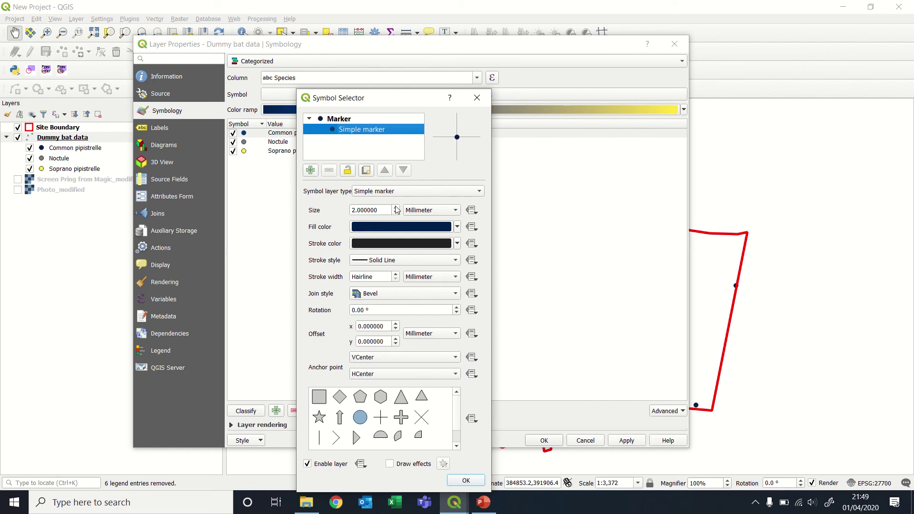
pyautogui.moveTo(388, 210); pyautogui.dragTo(312, 211)
pyautogui.write('5')
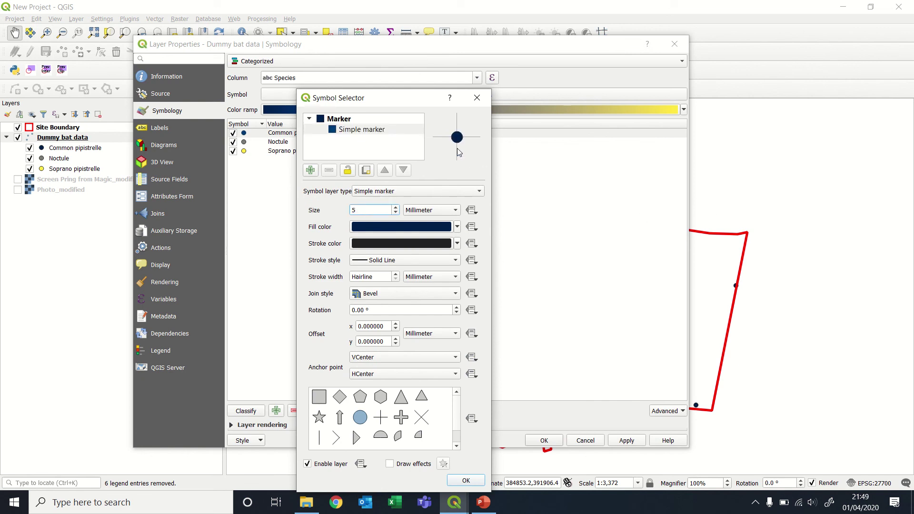
pyautogui.click(466, 481)
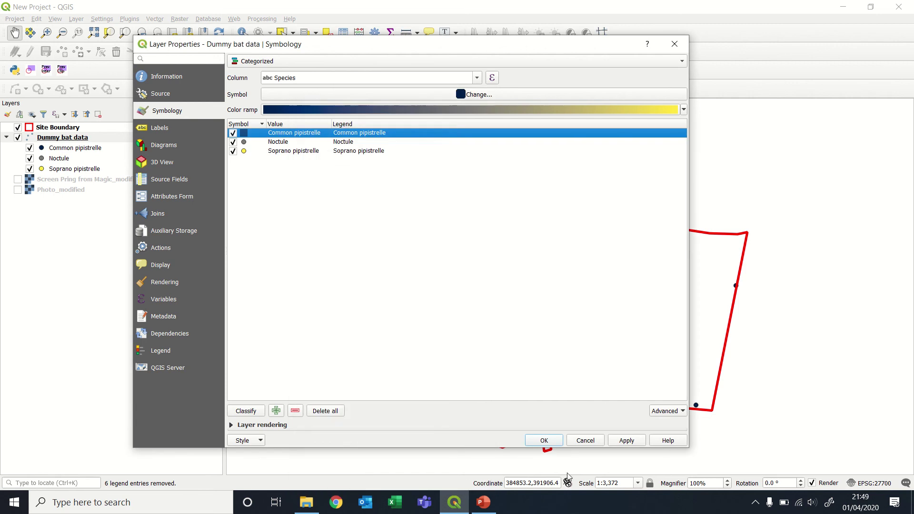
pyautogui.click(634, 440)
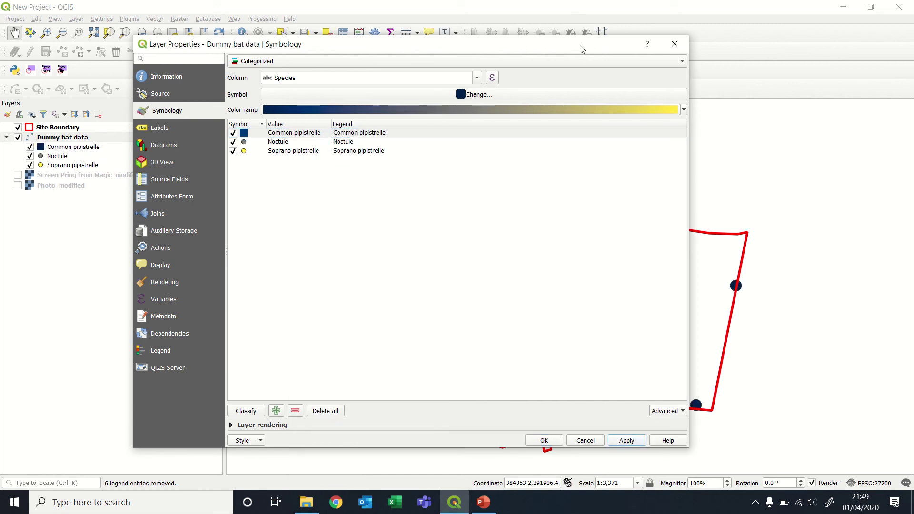
pyautogui.moveTo(580, 49)
pyautogui.mouseDown()
pyautogui.moveTo(18, 327)
pyautogui.moveTo(83, 277)
pyautogui.moveTo(543, 49)
pyautogui.moveTo(580, 50)
pyautogui.mouseUp()
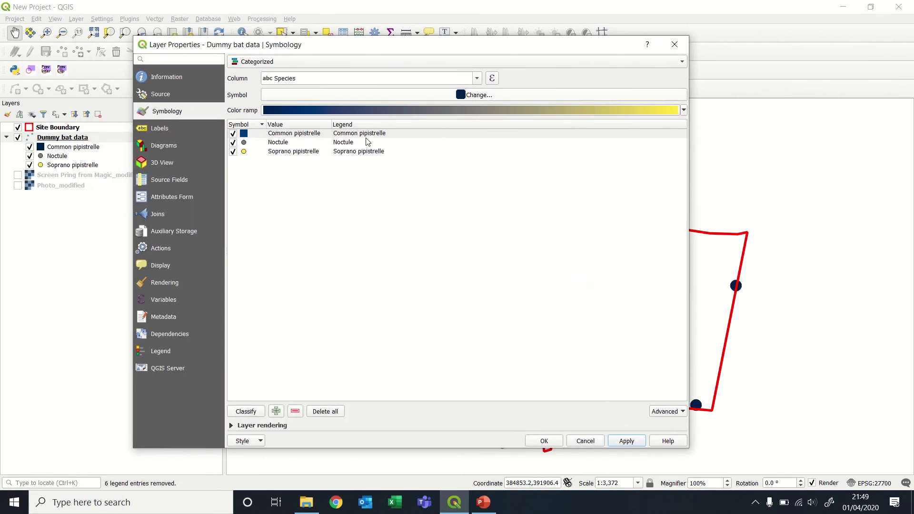
# Recolour the Noctule category's marker bright green and apply it to the map.
pyautogui.click(244, 143)
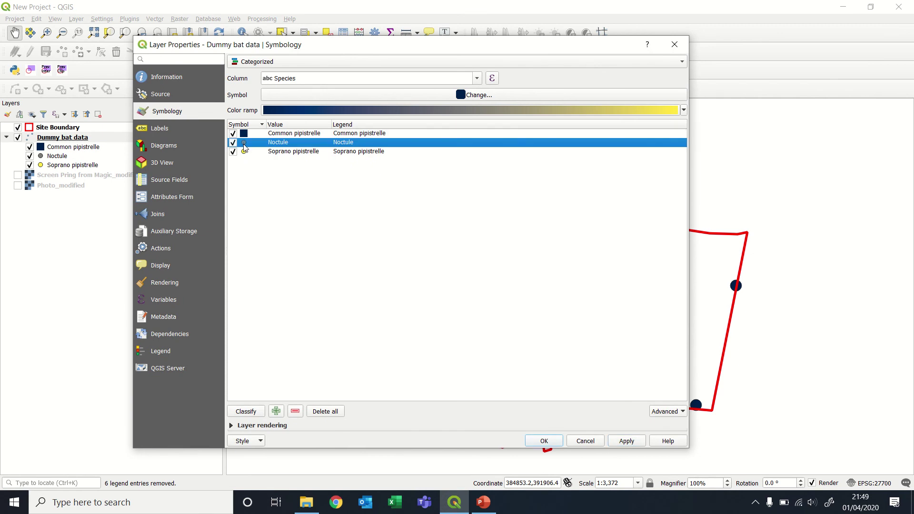
pyautogui.doubleClick(244, 143)
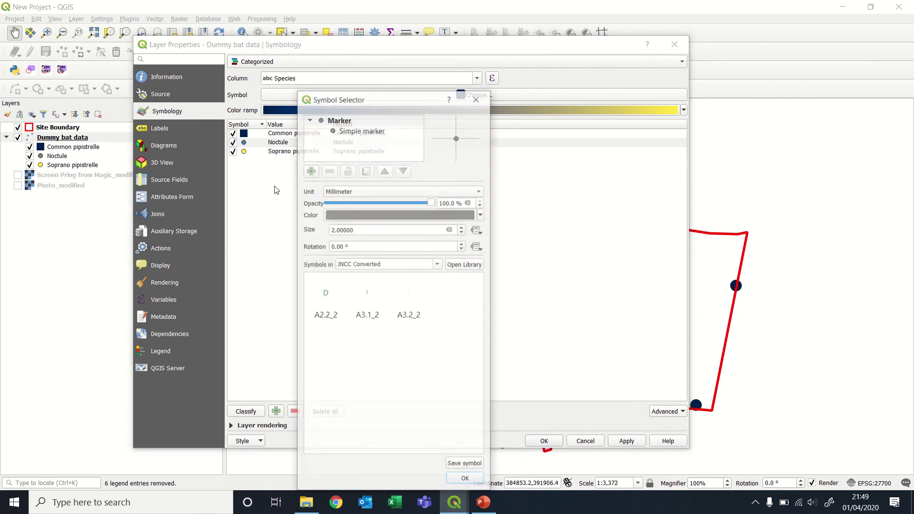
pyautogui.click(481, 215)
pyautogui.moveTo(436, 246); pyautogui.dragTo(366, 235)
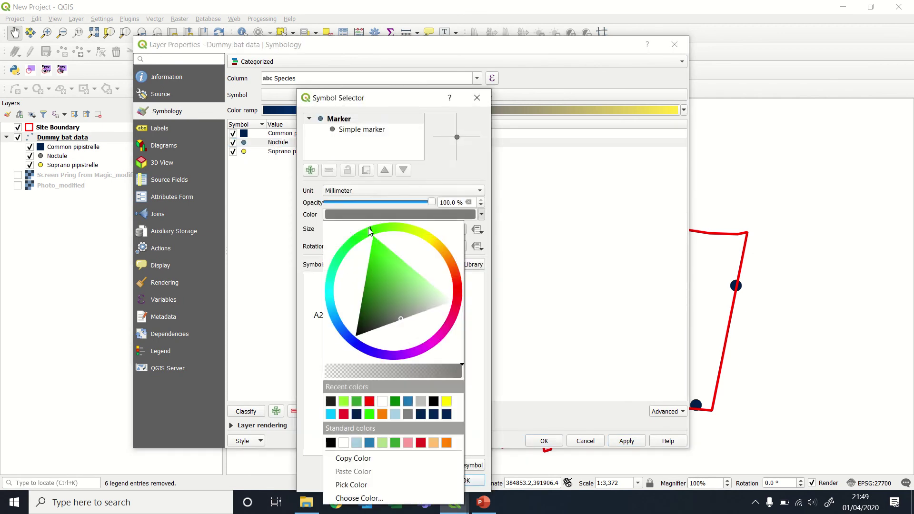
pyautogui.moveTo(406, 322); pyautogui.dragTo(372, 249)
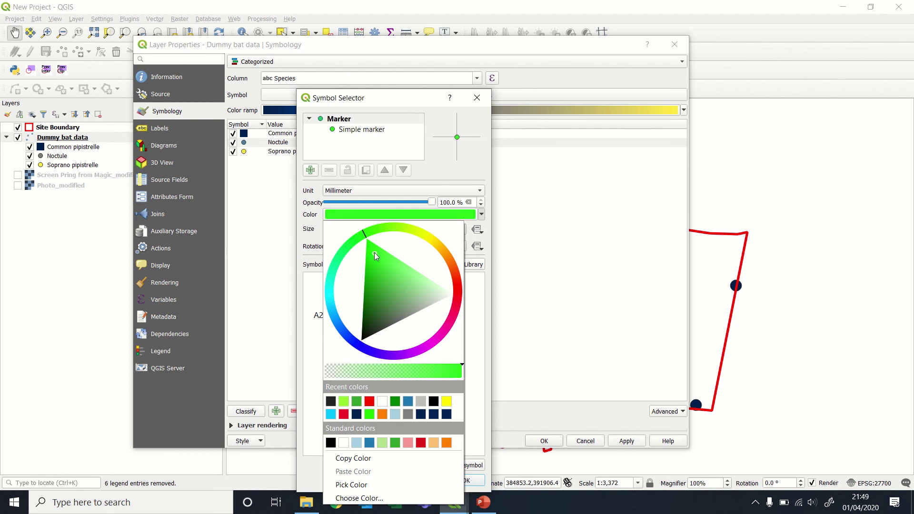
pyautogui.click(487, 315)
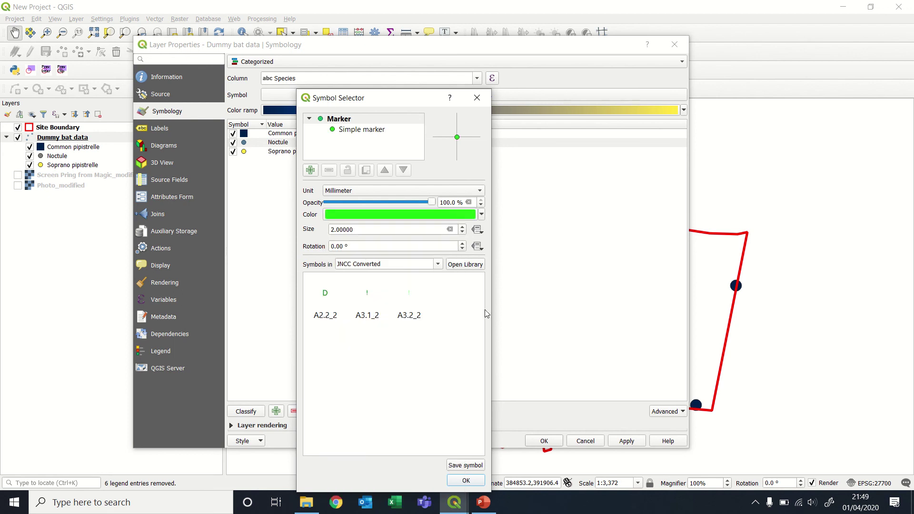
pyautogui.click(465, 481)
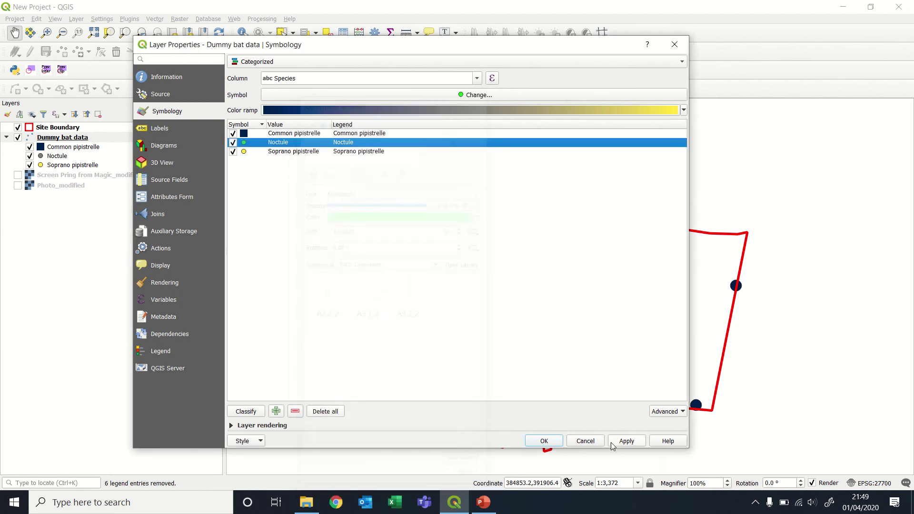
pyautogui.click(543, 441)
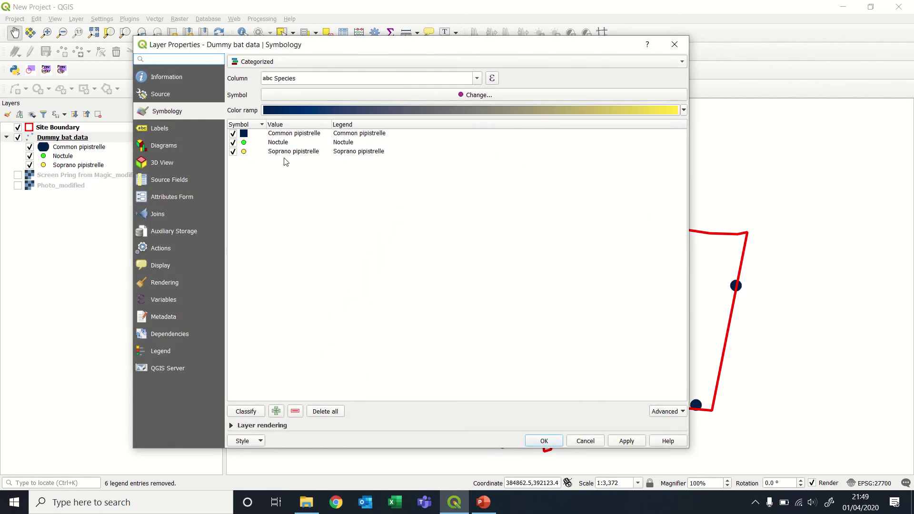
# Change the Soprano pipistrelle marker to a yellow square and apply the updated symbols.
pyautogui.doubleClick(244, 152)
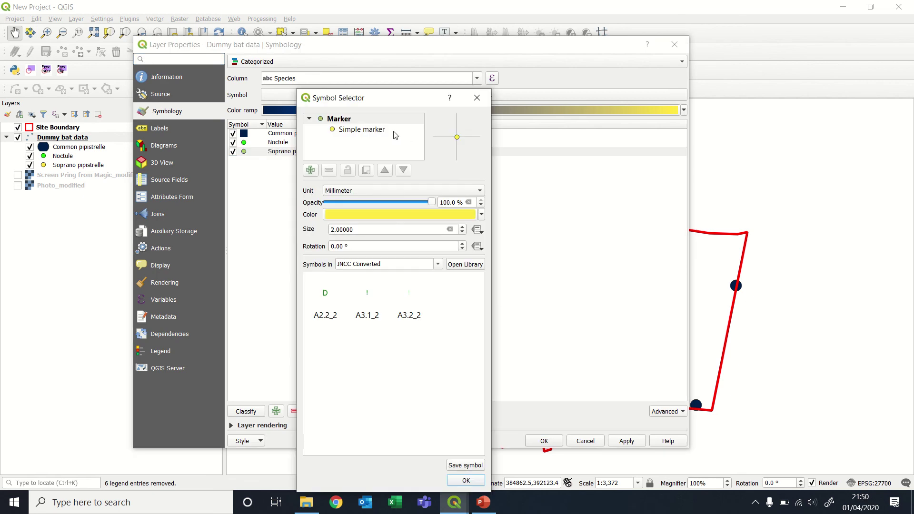
pyautogui.click(380, 131)
pyautogui.click(315, 398)
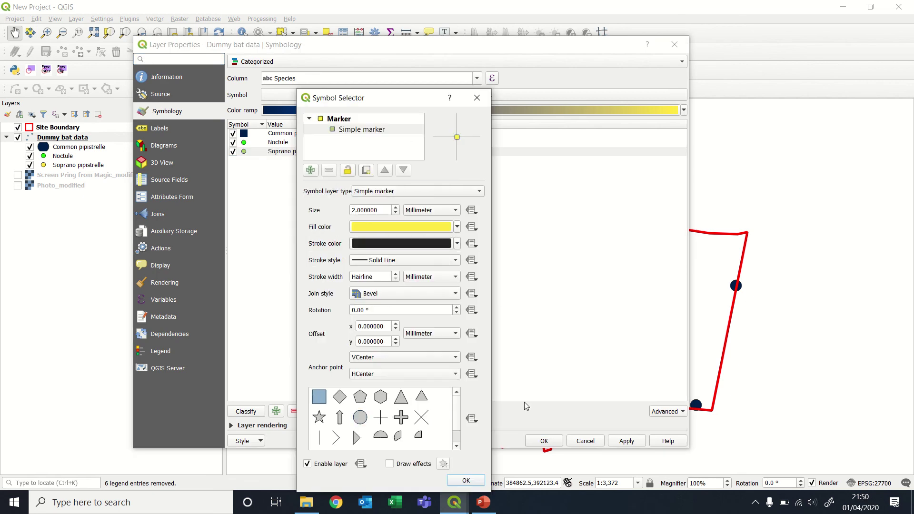
pyautogui.click(466, 480)
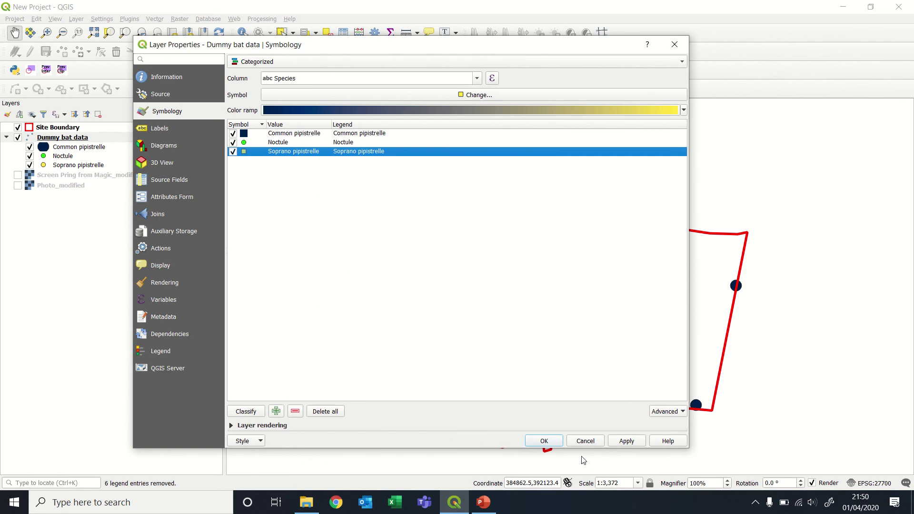
pyautogui.click(622, 445)
pyautogui.click(544, 441)
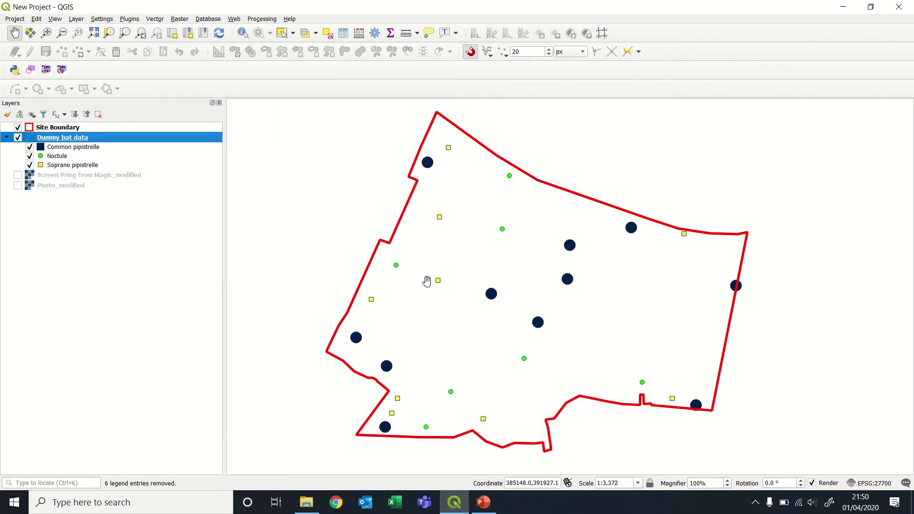